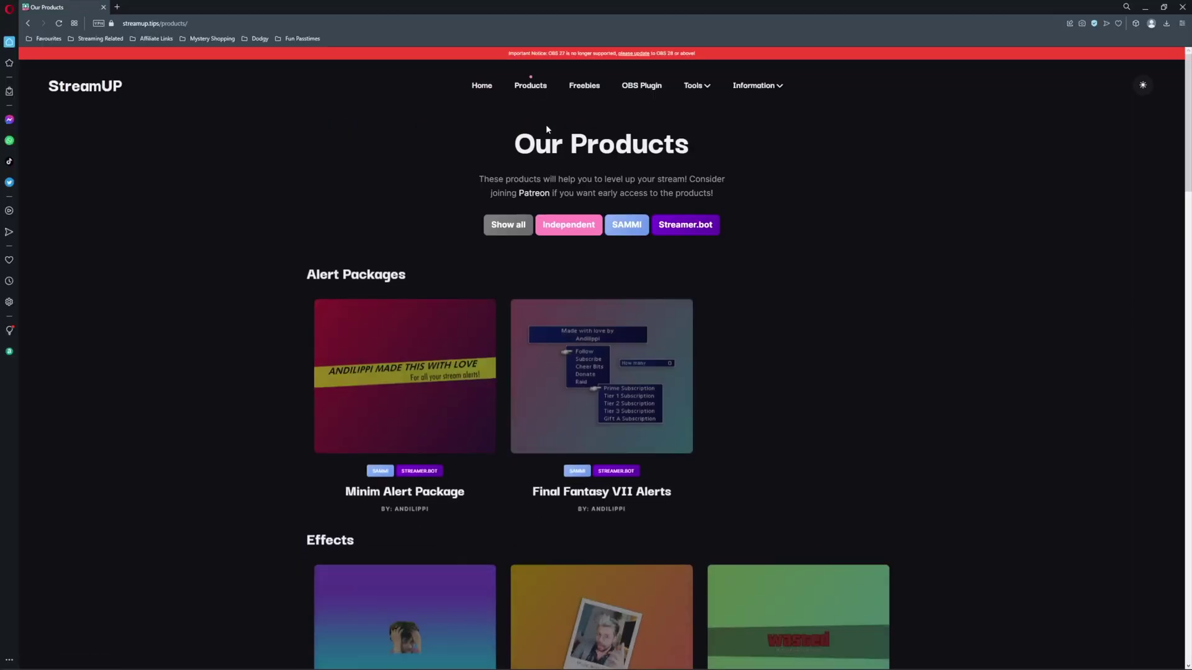
# - Scroll down to the Widgets section and open the Minim Walk-in Message product page
pyautogui.scroll(-20, 601, 373)
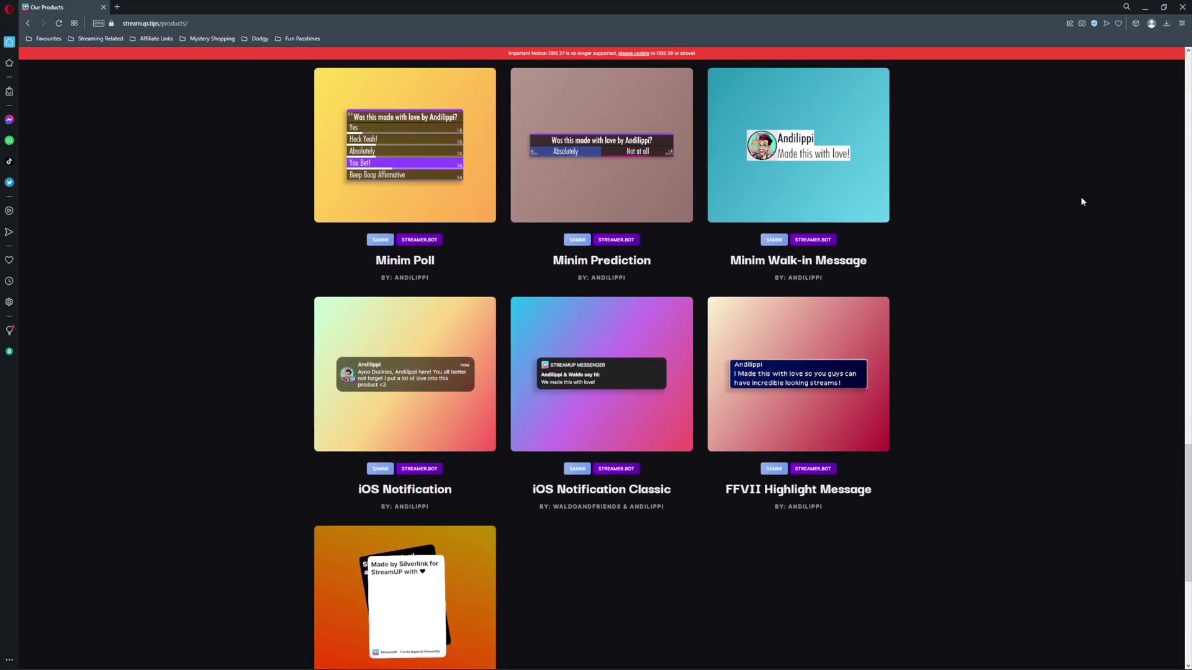
pyautogui.click(816, 159)
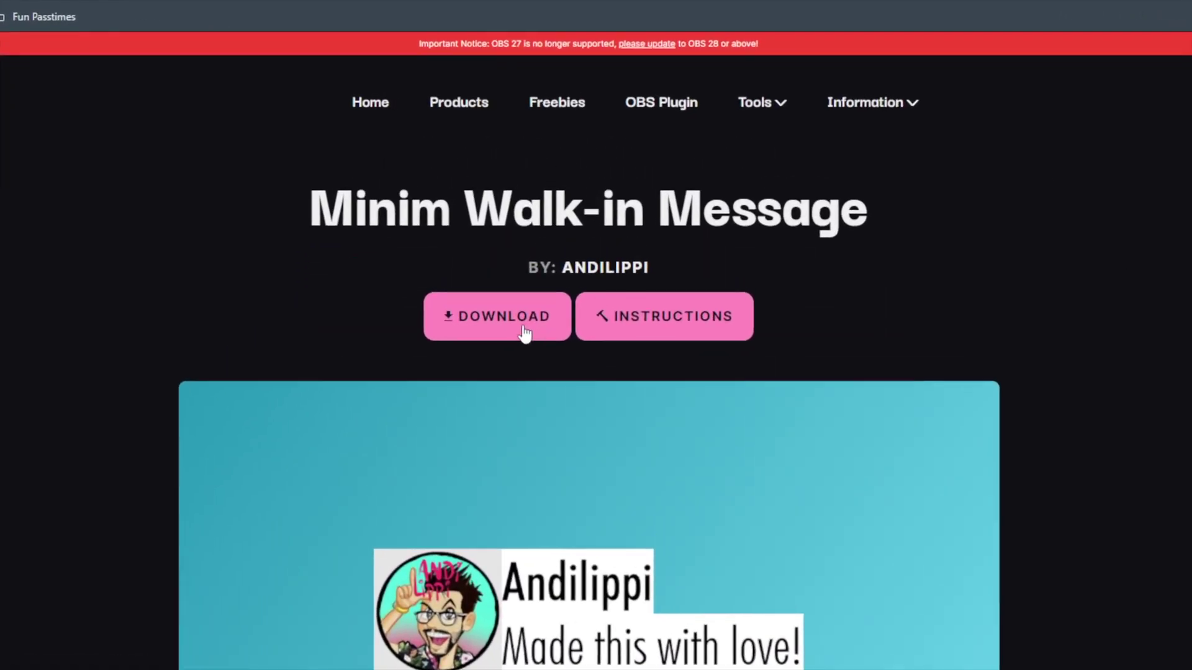
# - Go to the Minim Walk-In Message Ko-fi store page and start the $1.00 checkout
pyautogui.click(521, 329)
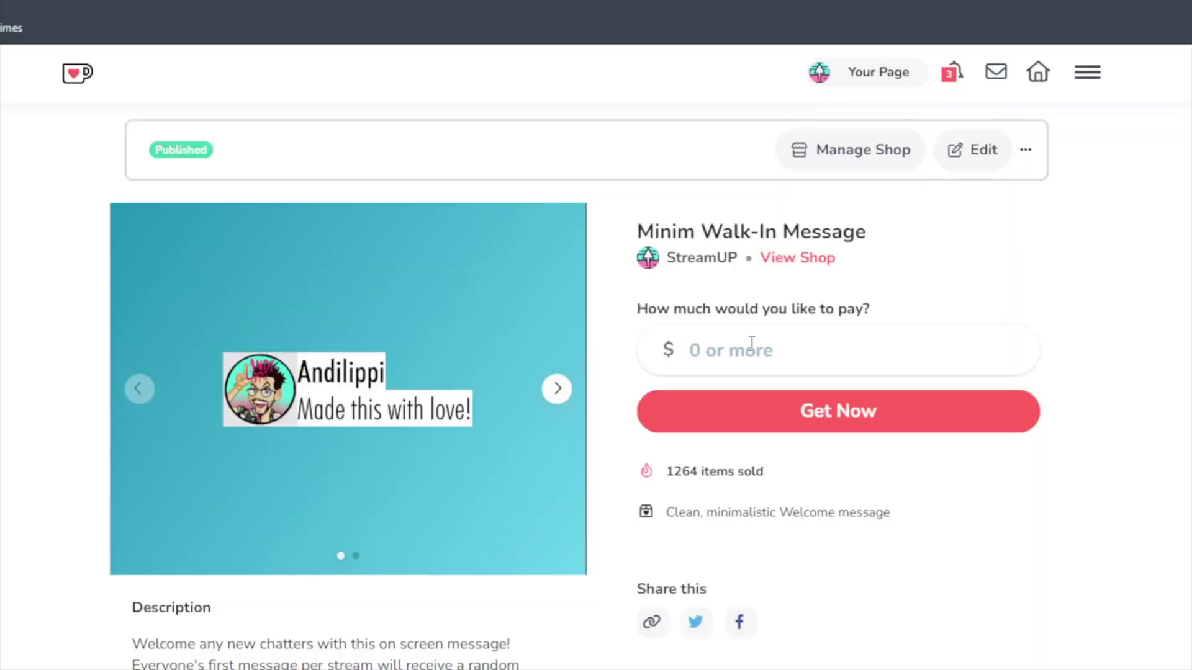
pyautogui.click(781, 408)
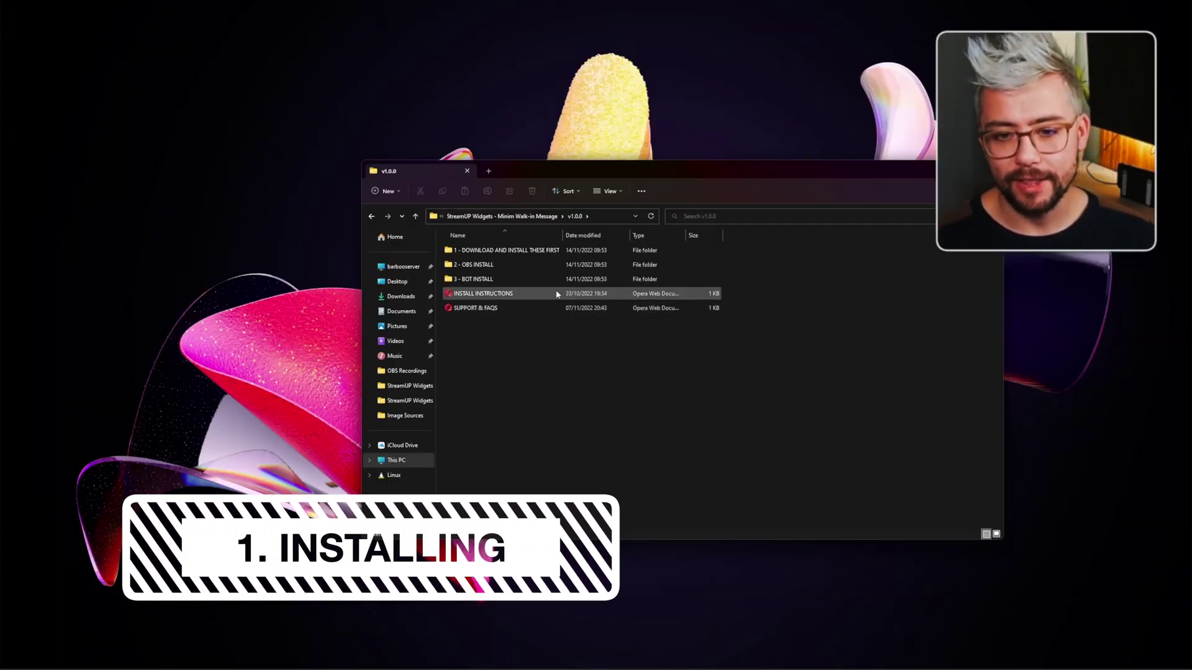
# - In '1 - DOWNLOAD AND INSTALL THESE FIRST', open the Futura Font and StreamUP Pluginstaller links
pyautogui.doubleClick(483, 251)
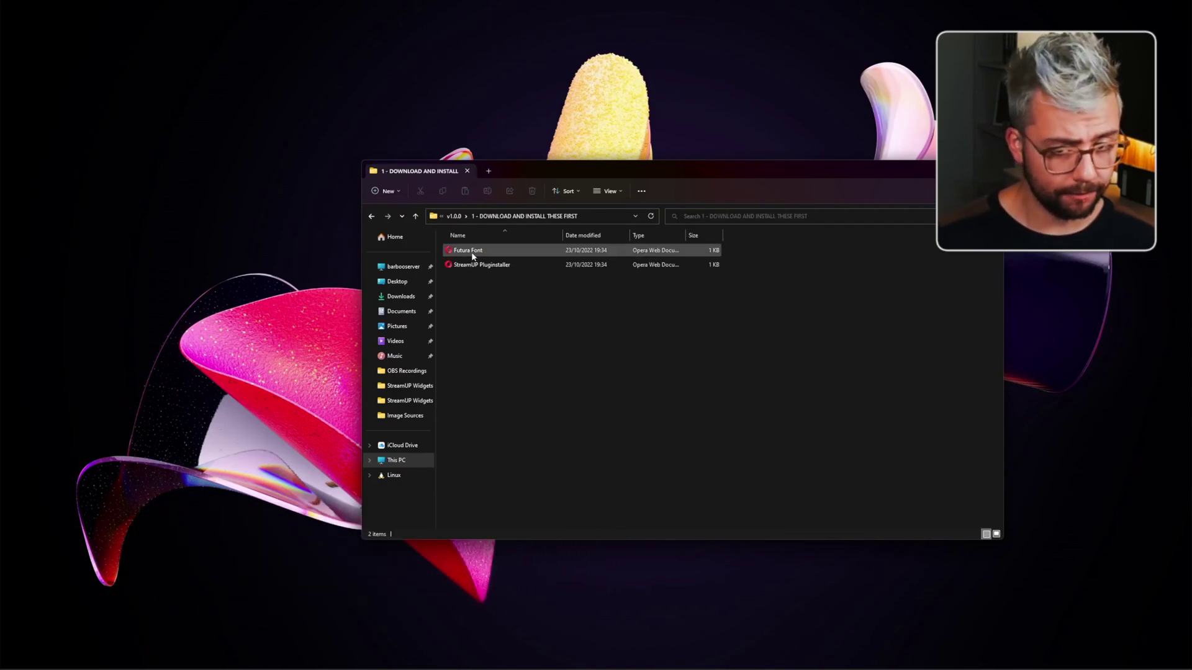
pyautogui.doubleClick(472, 251)
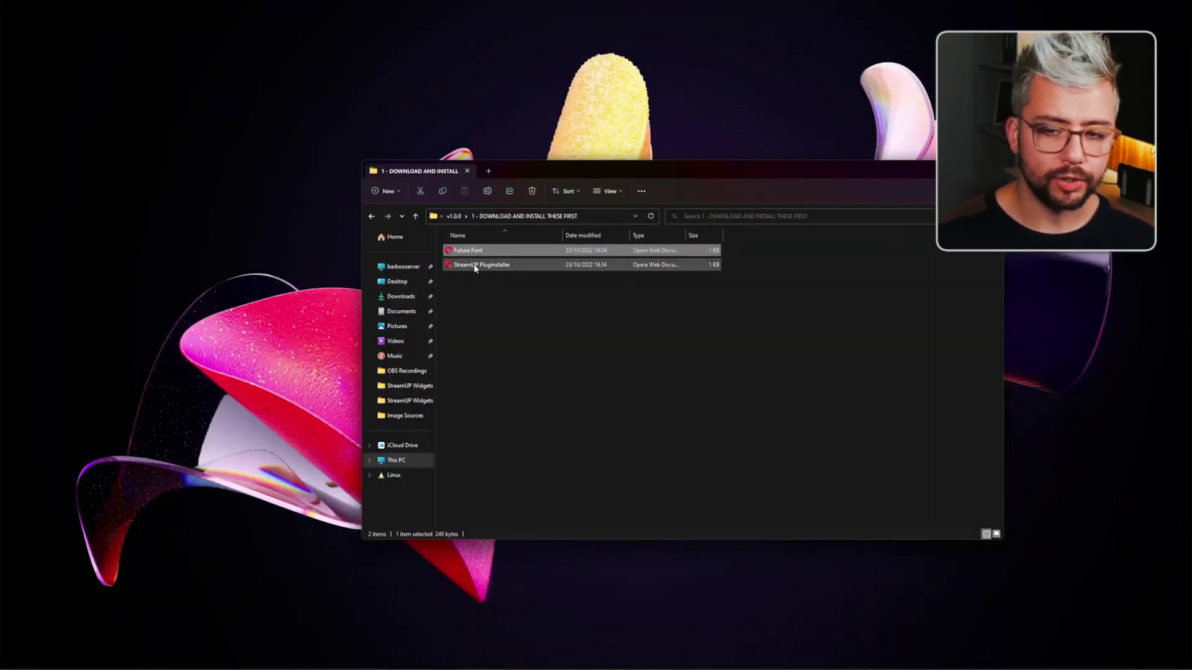
pyautogui.doubleClick(480, 266)
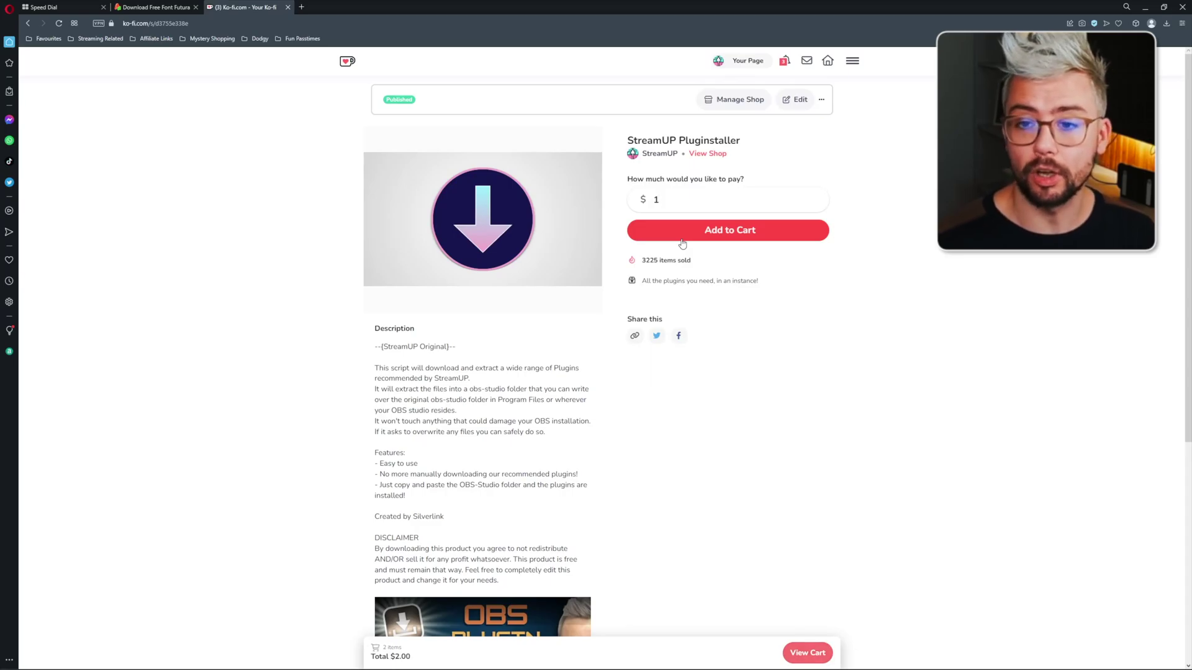
# - Look over the StreamUP Pluginstaller Ko-fi page, then close the Opera browser window
pyautogui.scroll(-3, 563, 359)
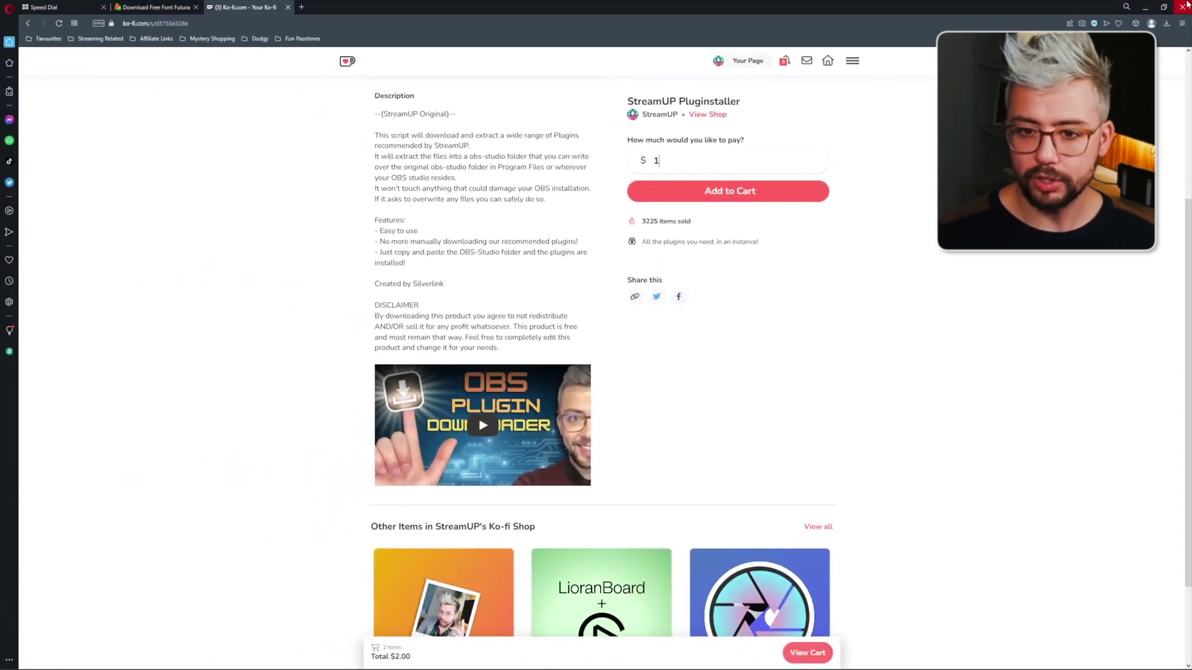
pyautogui.click(1183, 7)
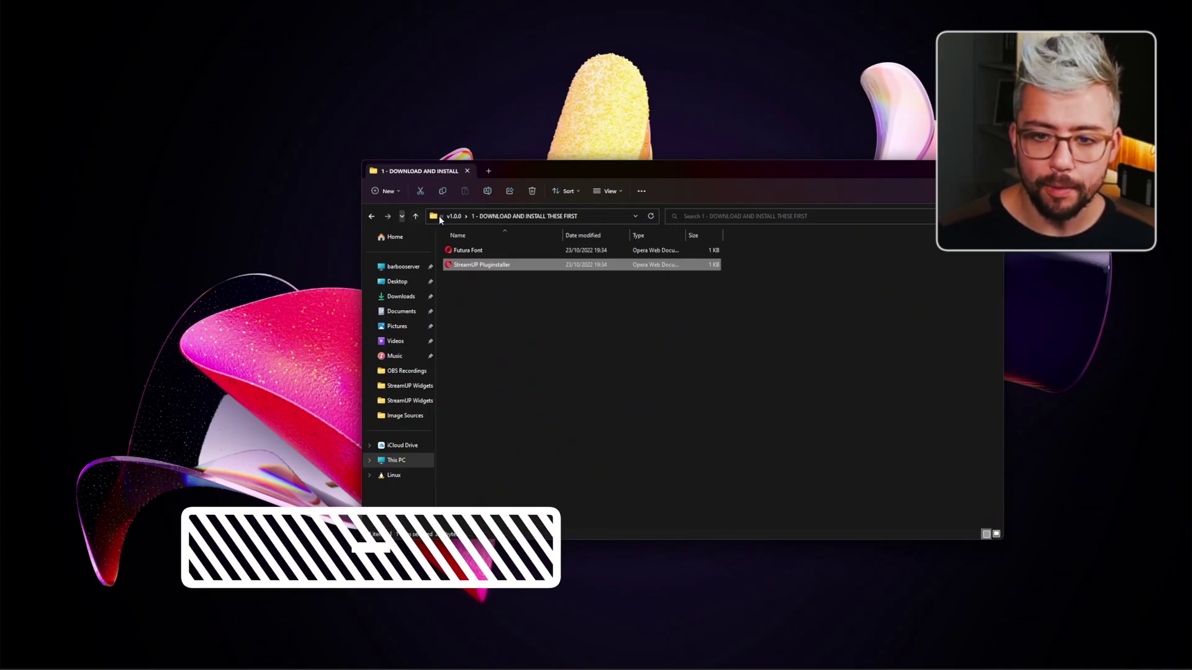
# - Import the .StreamUP file from Minim Walk-in Message\v1.0.0\2 - OBS INSTALL via Tools > StreamUP
pyautogui.click(416, 216)
pyautogui.click(618, 657)
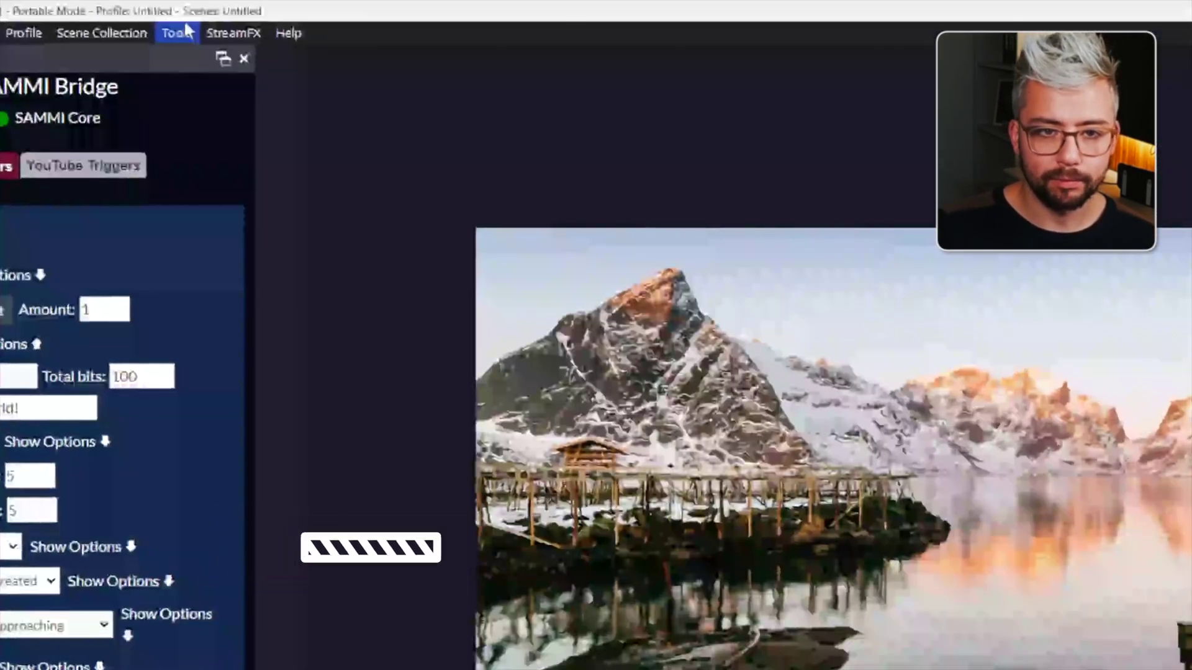
pyautogui.click(168, 17)
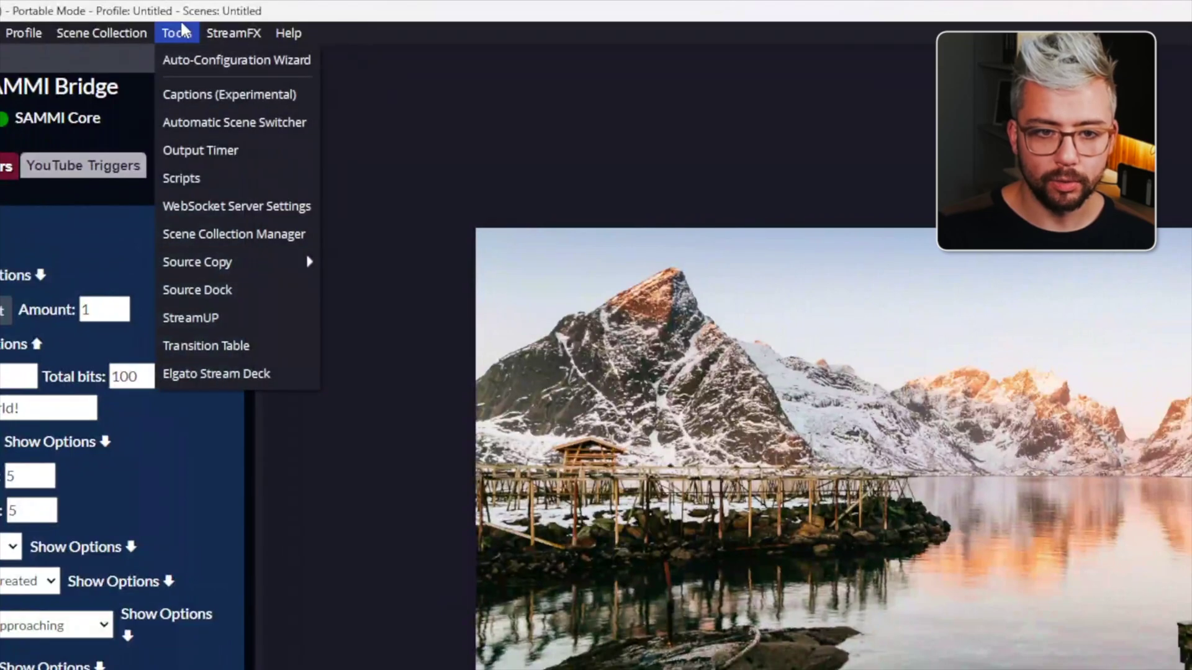
pyautogui.click(206, 315)
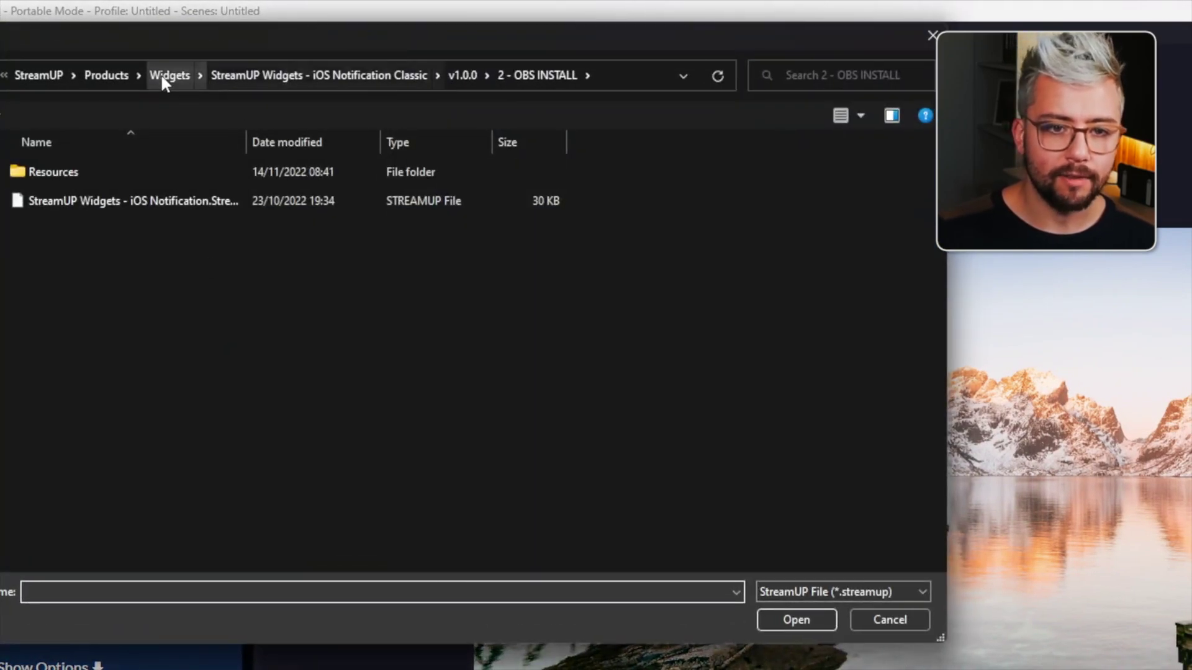
pyautogui.click(162, 74)
pyautogui.doubleClick(181, 343)
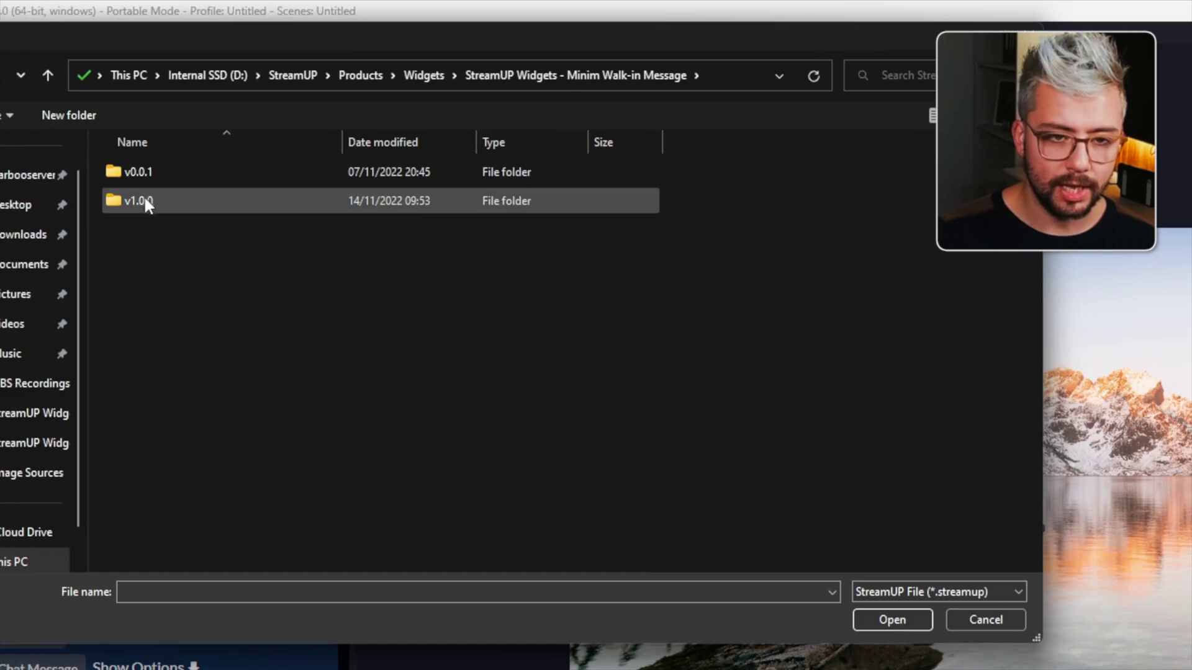
pyautogui.doubleClick(155, 202)
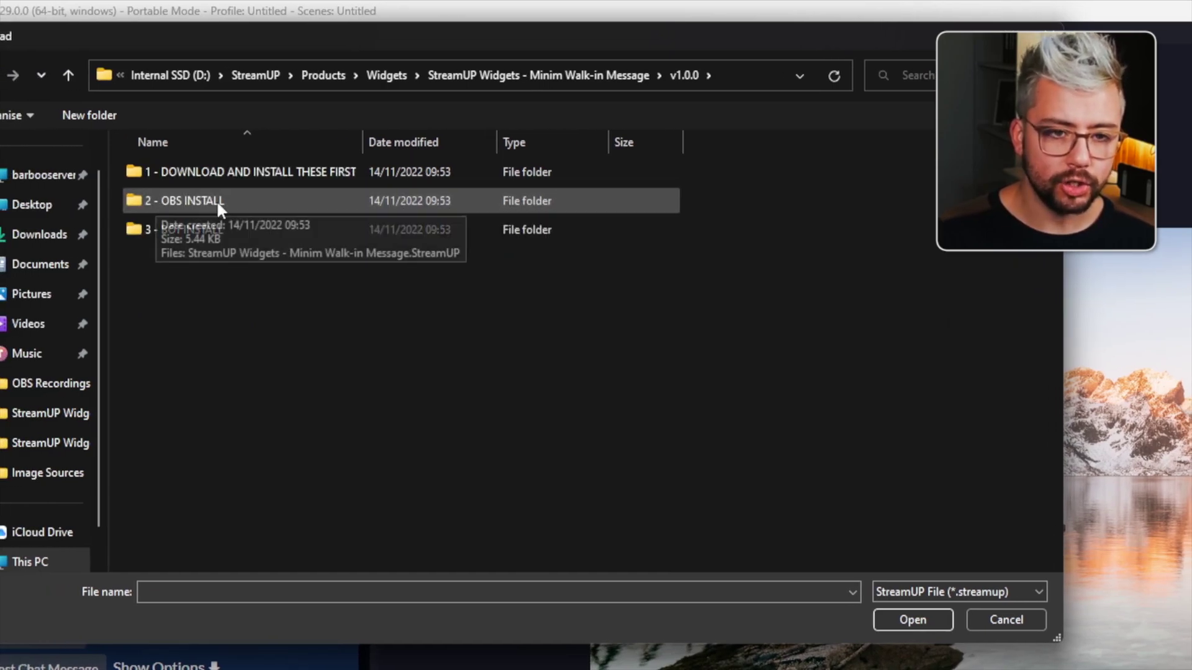
pyautogui.doubleClick(196, 201)
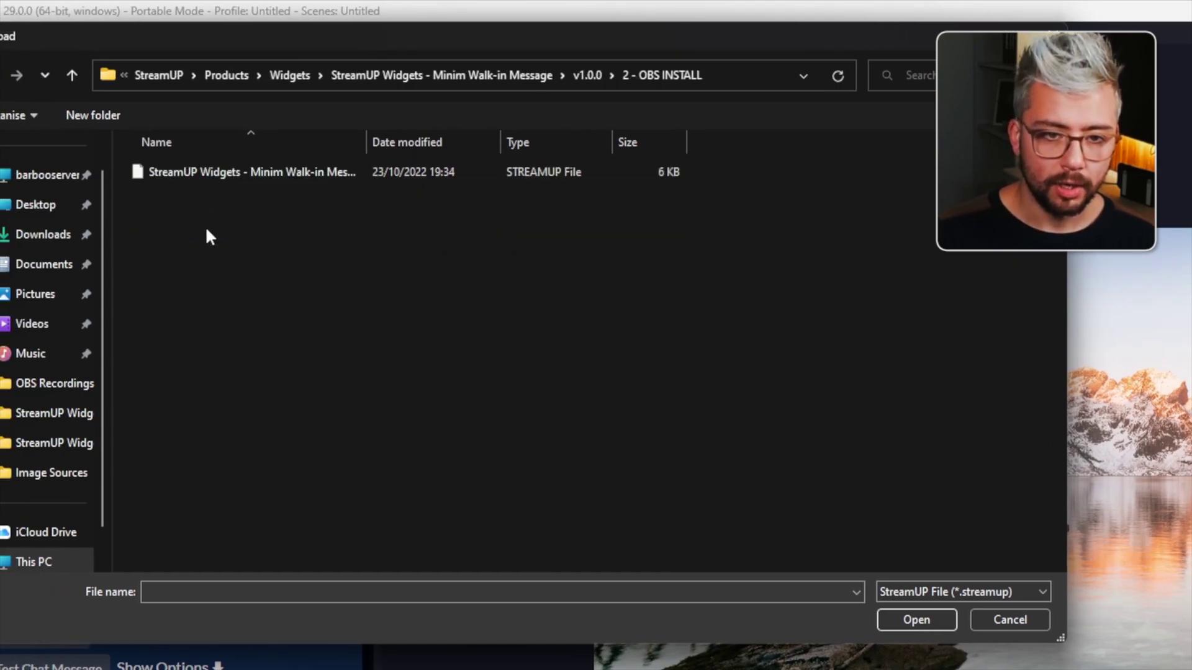
pyautogui.click(314, 169)
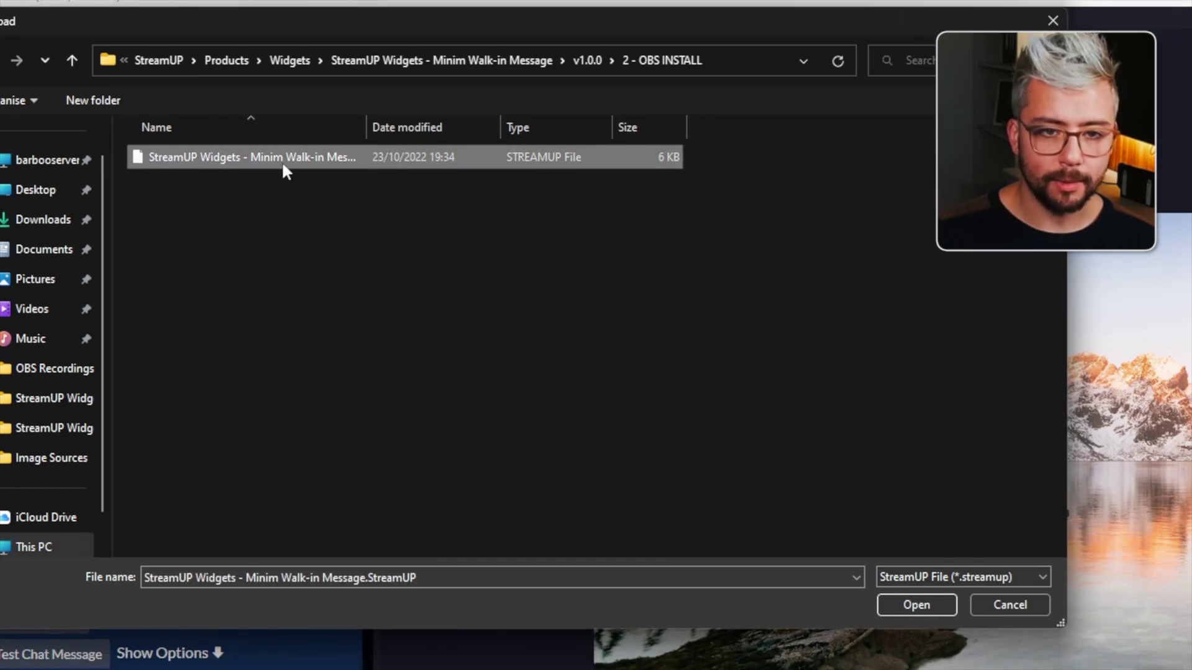
pyautogui.doubleClick(322, 167)
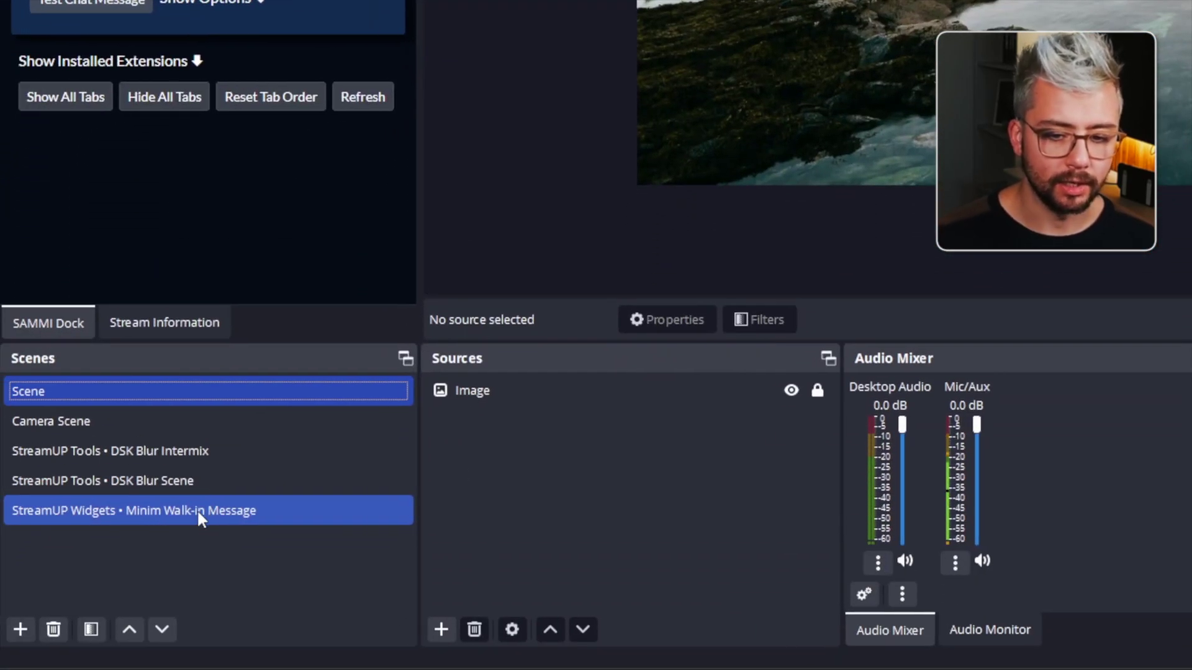
# - Select the Minim Walk-in Message scene and toggle visibility of its Profile Picture, Username and Message sources
pyautogui.click(196, 510)
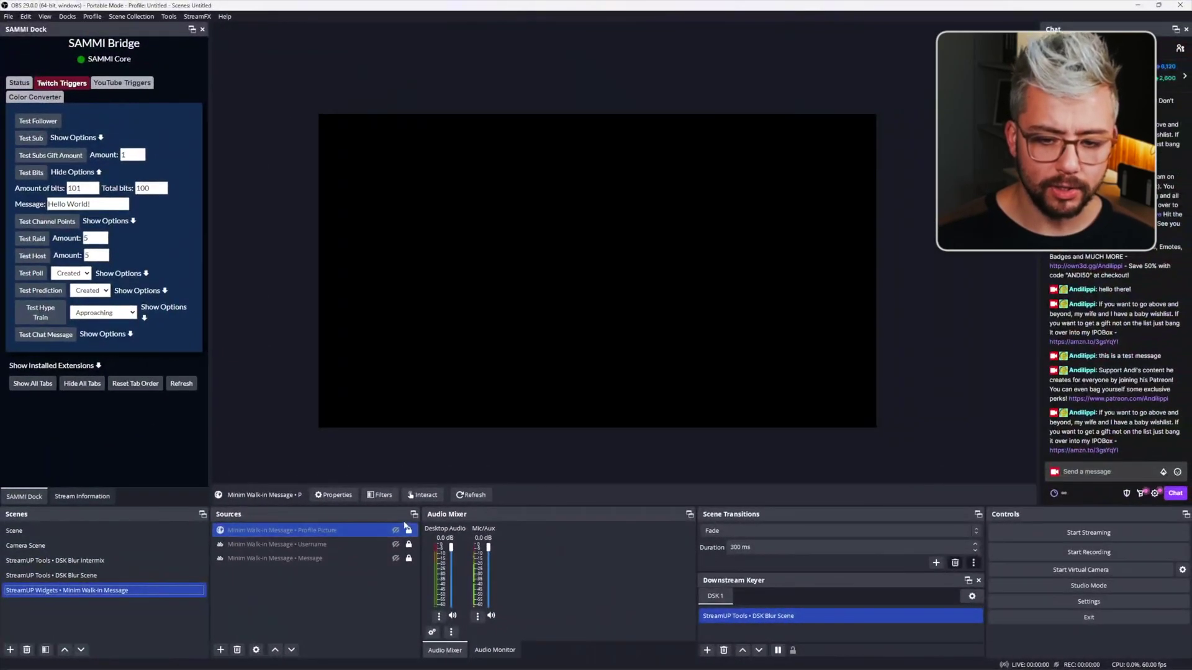
pyautogui.click(394, 531)
pyautogui.click(397, 544)
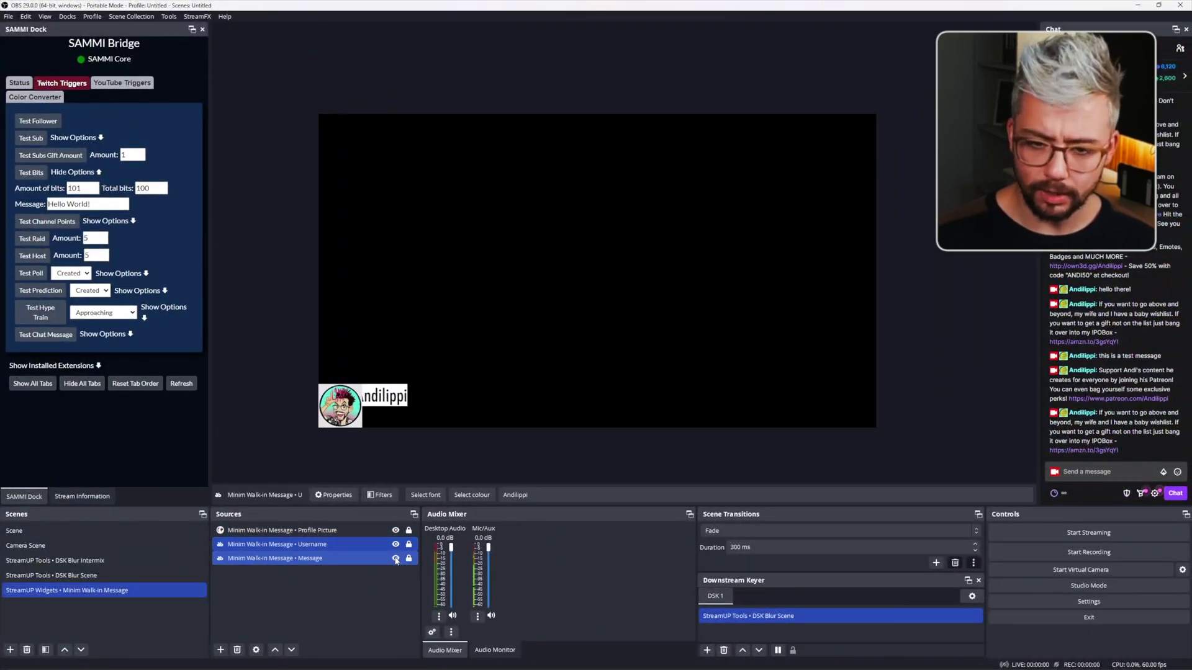
pyautogui.click(395, 558)
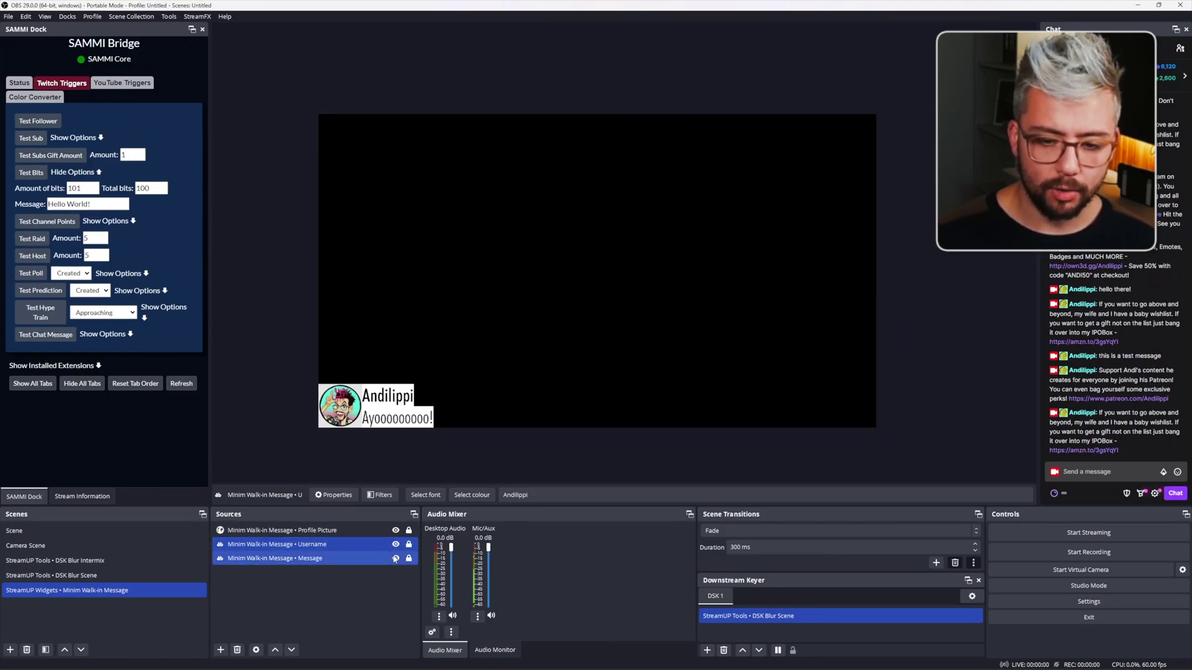
pyautogui.click(395, 559)
pyautogui.keyDown('shift'); pyautogui.click(396, 537); pyautogui.keyUp('shift')
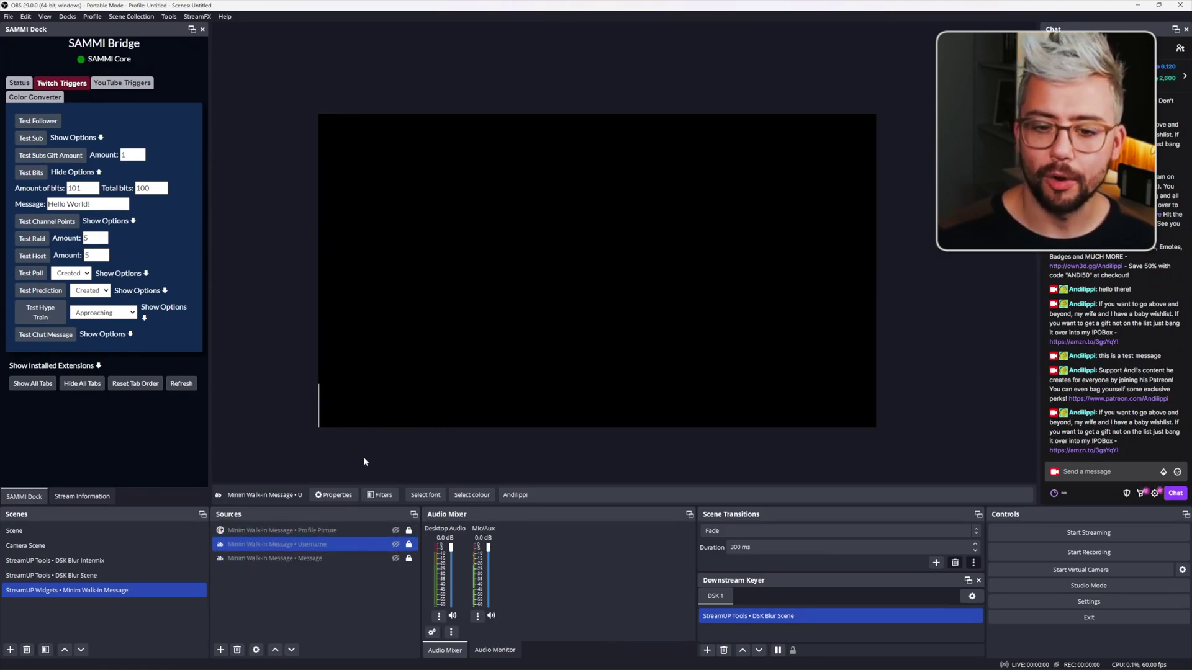
pyautogui.keyDown('shift'); pyautogui.click(395, 532); pyautogui.keyUp('shift')
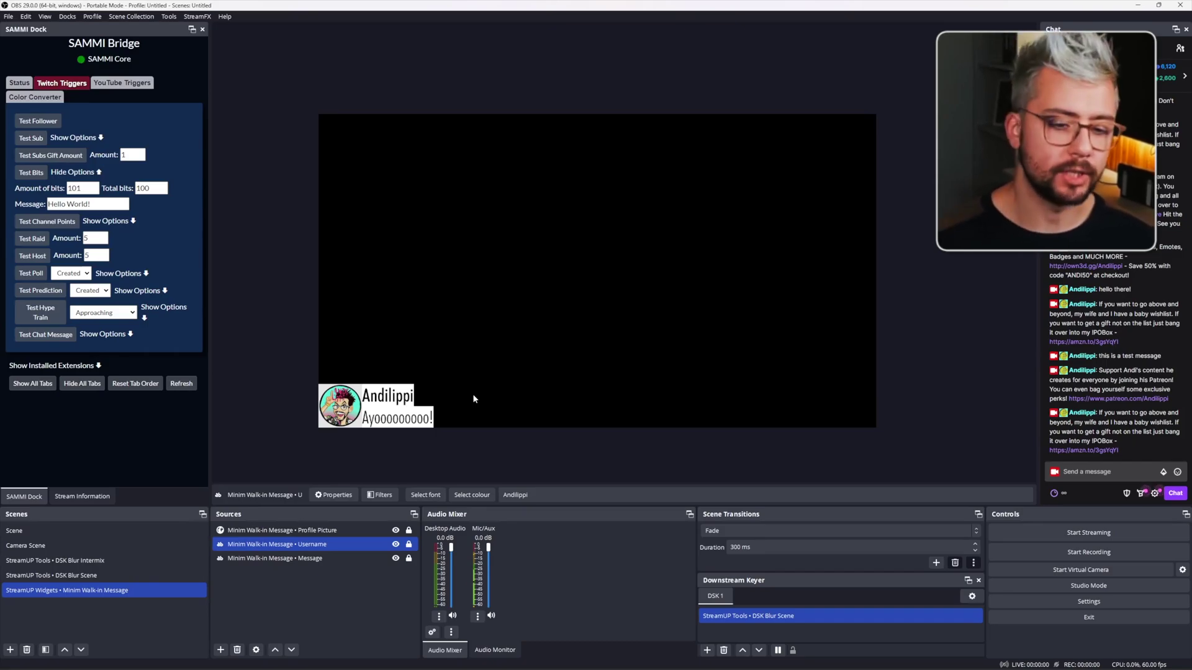
# - Add the Minim Walk-in Message scene as a source in the main Scene
pyautogui.click(38, 531)
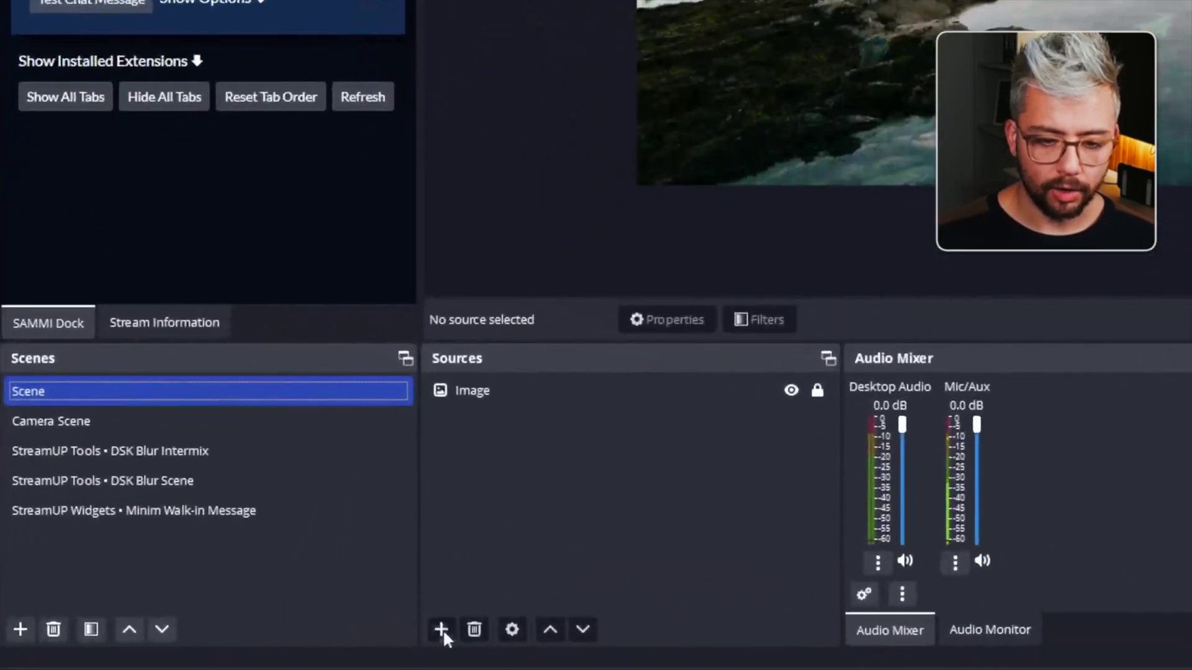
pyautogui.click(220, 650)
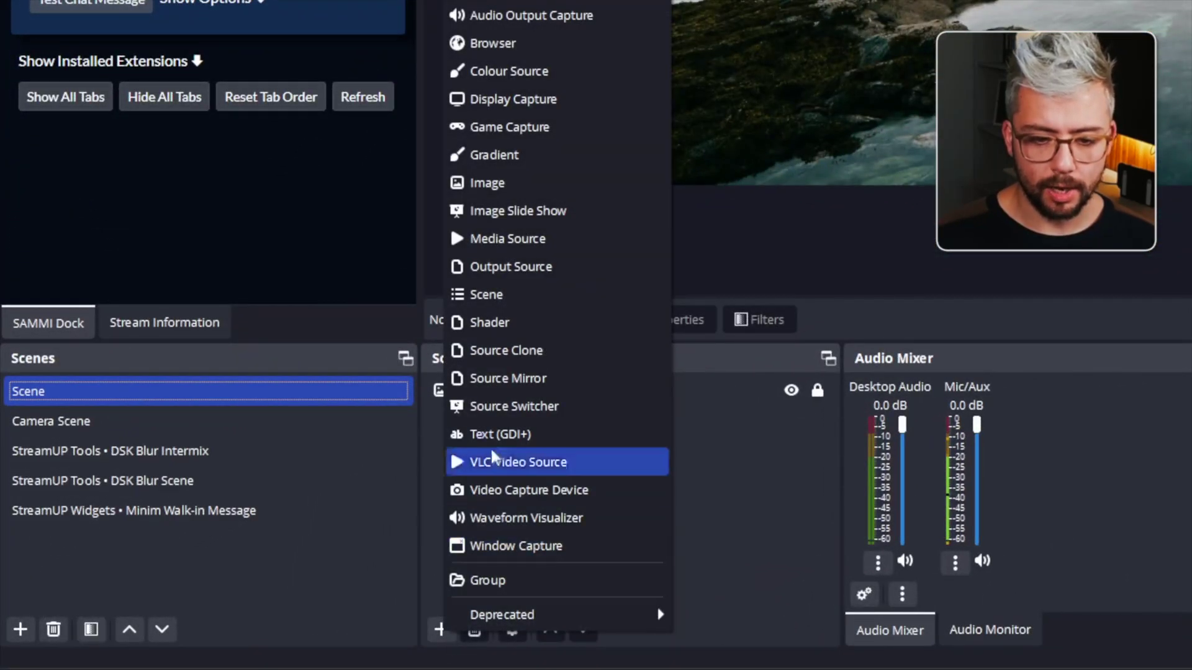
pyautogui.click(501, 296)
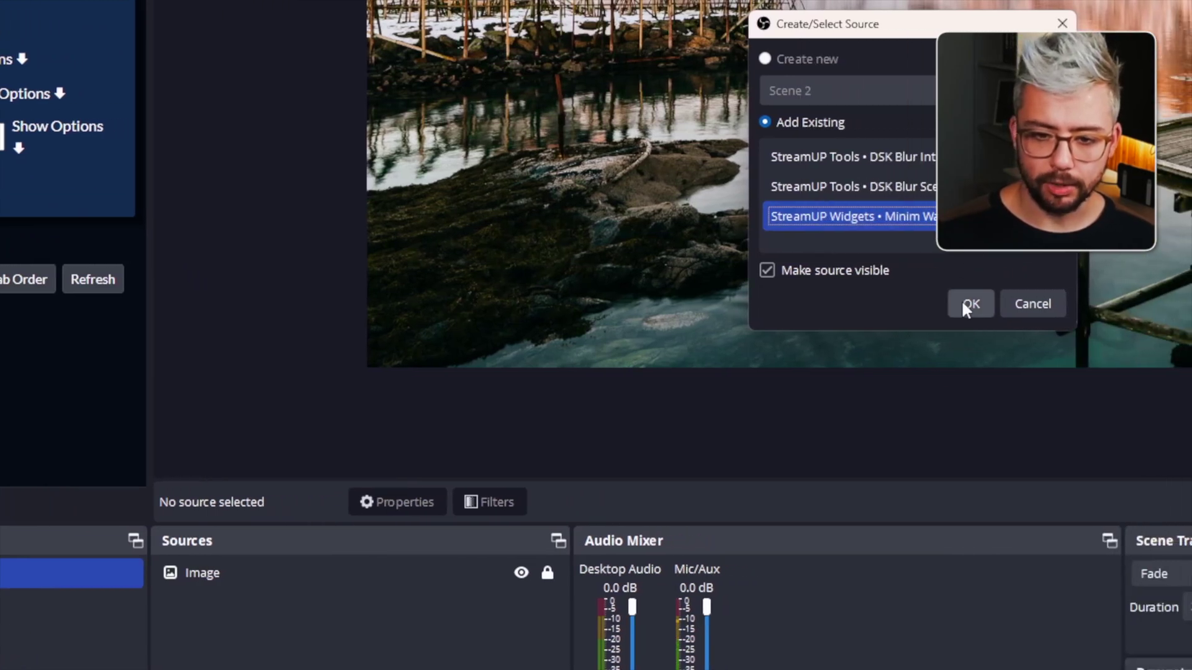
pyautogui.click(966, 304)
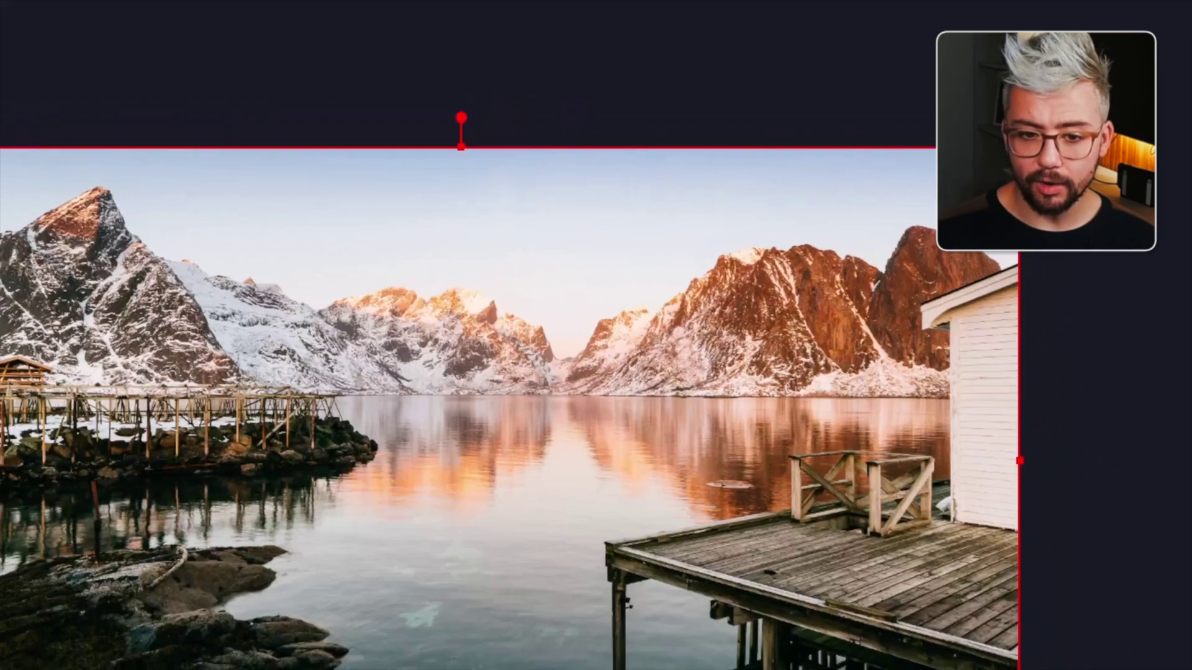
# - Restore the widget source's size, fit it to the full canvas, and lock the Image source
pyautogui.moveTo(1018, 146); pyautogui.dragTo(368, 529)
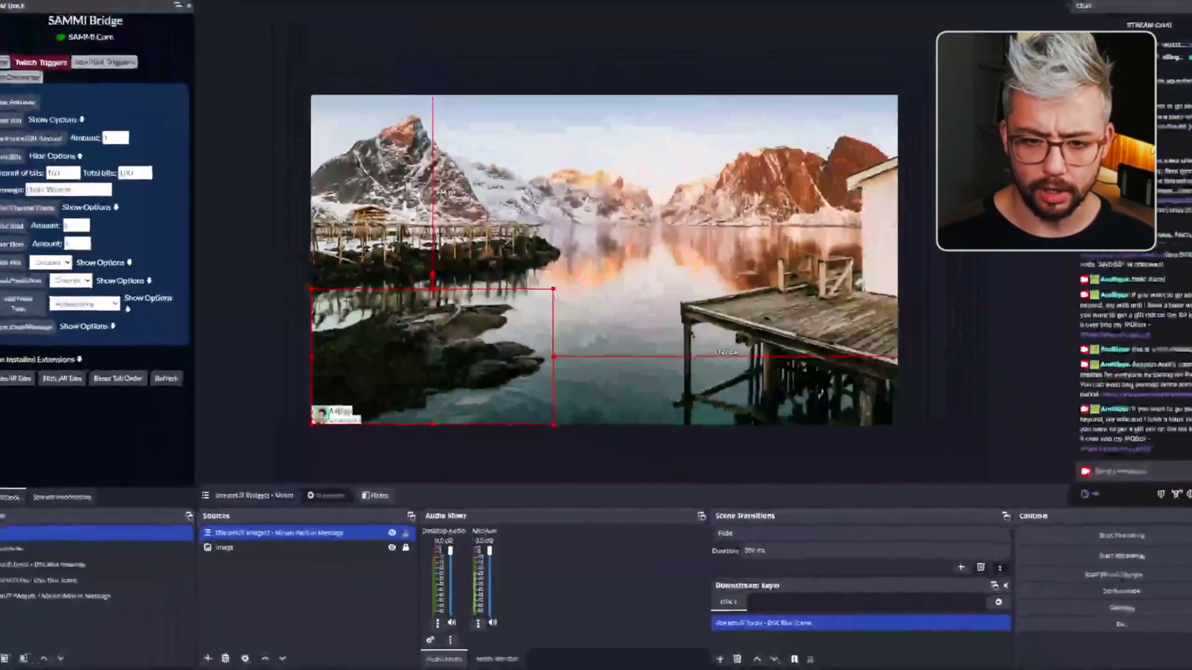
pyautogui.hotkey('ctrl', 'z')
pyautogui.hotkey('ctrl', 'r')
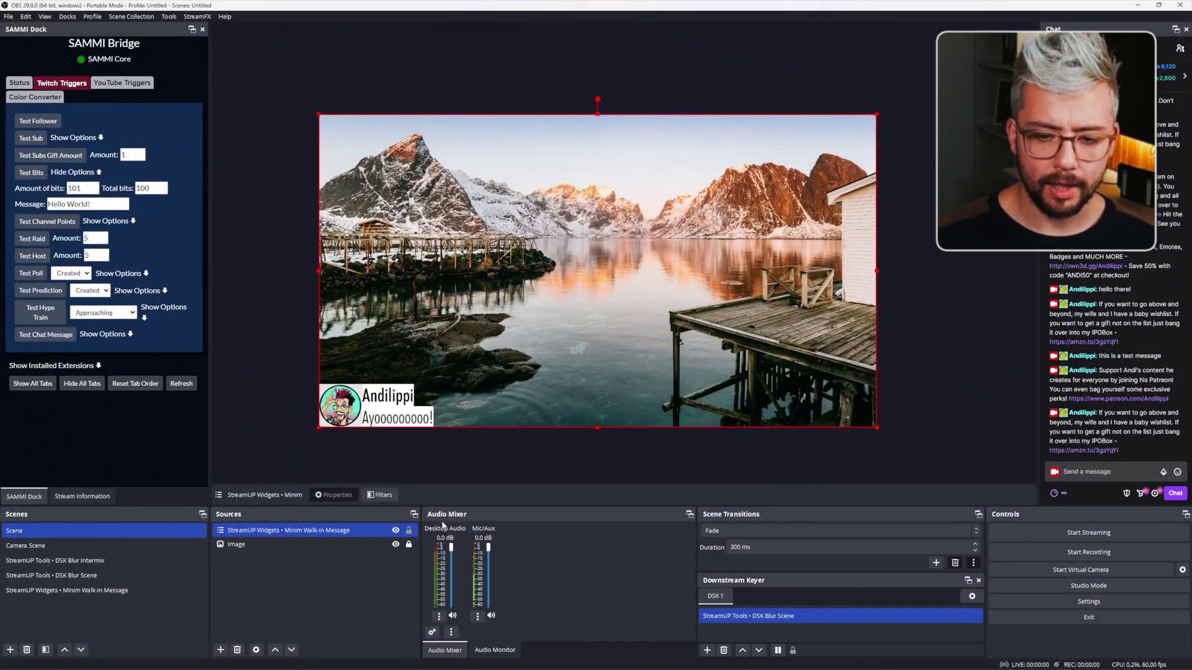
pyautogui.click(407, 542)
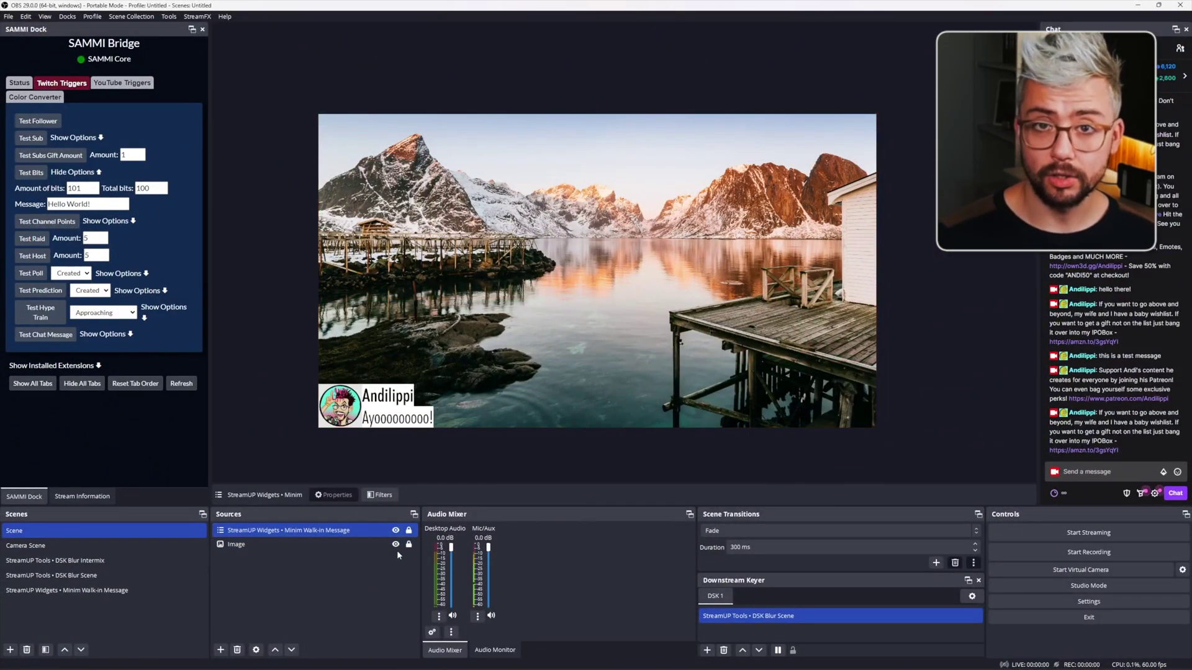
# - Check the widget's text sources in the Minim Walk-in Message scene, then return to the main Scene
pyautogui.click(68, 590)
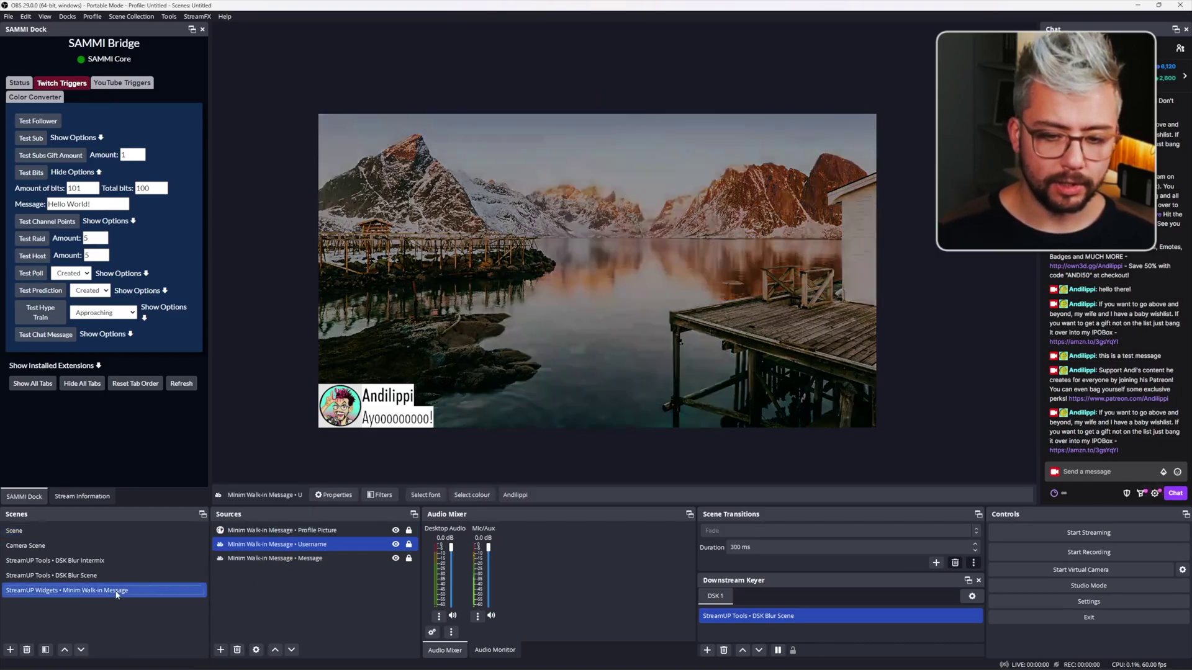
pyautogui.moveTo(390, 545)
pyautogui.mouseDown()
pyautogui.moveTo(397, 532)
pyautogui.moveTo(396, 558)
pyautogui.mouseUp()
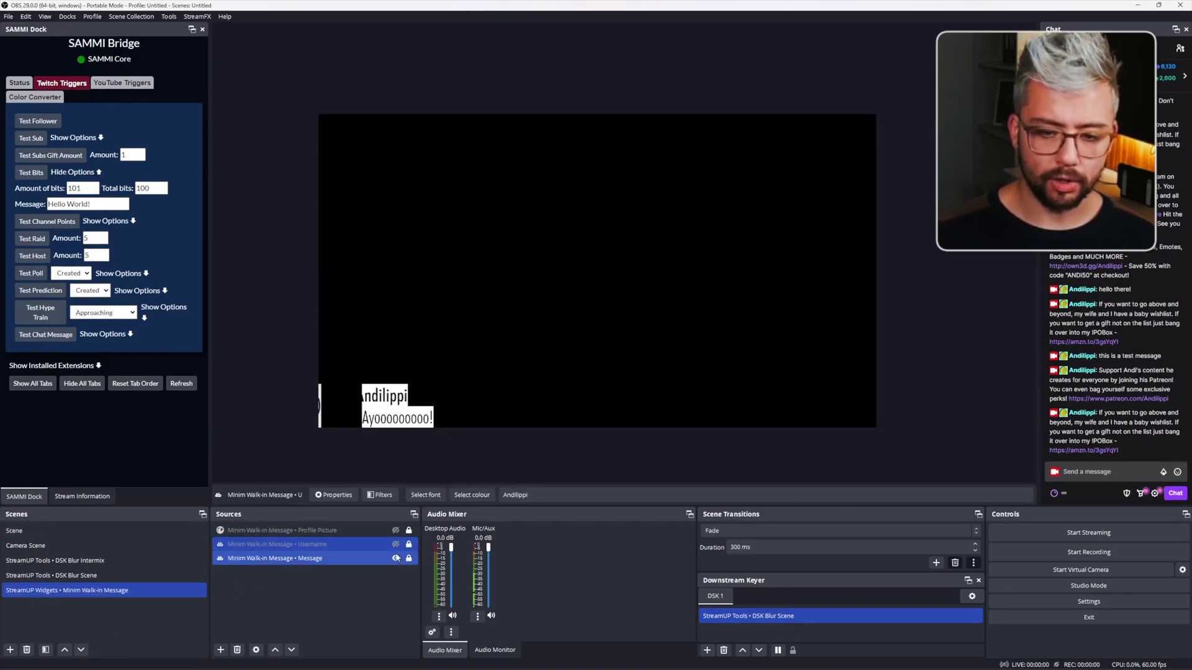
pyautogui.click(101, 529)
pyautogui.click(111, 533)
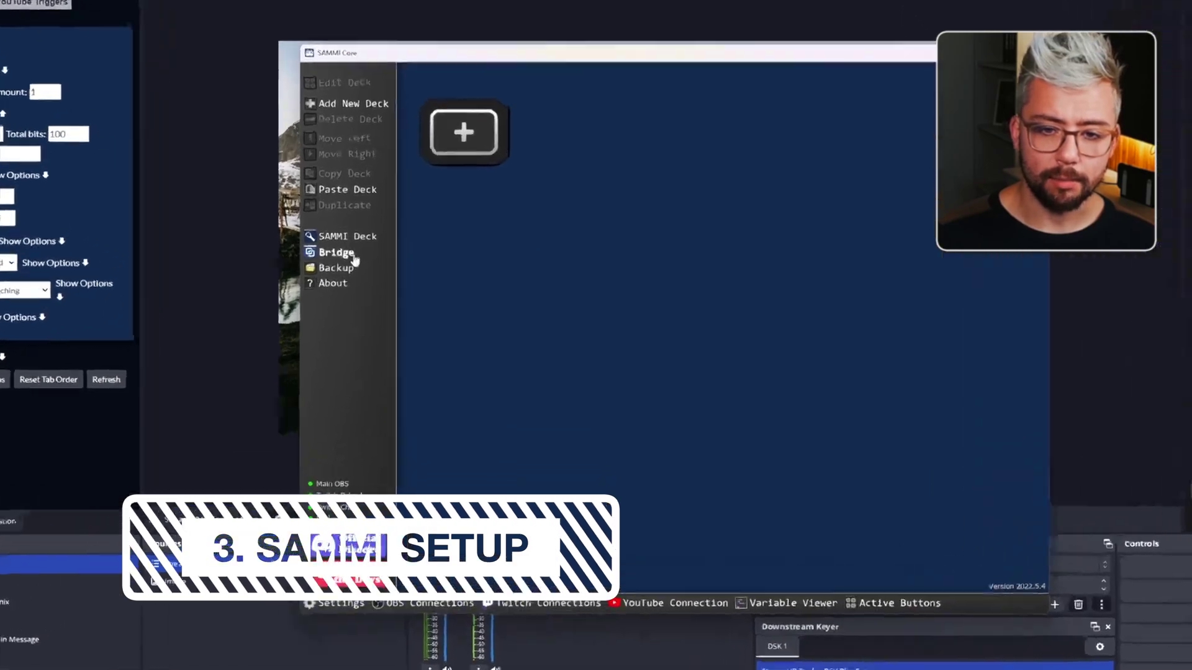
# - Install the Minim Walk-in Message .sef extension from 3 - BOT INSTALL\SAMMI and open its StreamUP Widgets deck
pyautogui.click(391, 285)
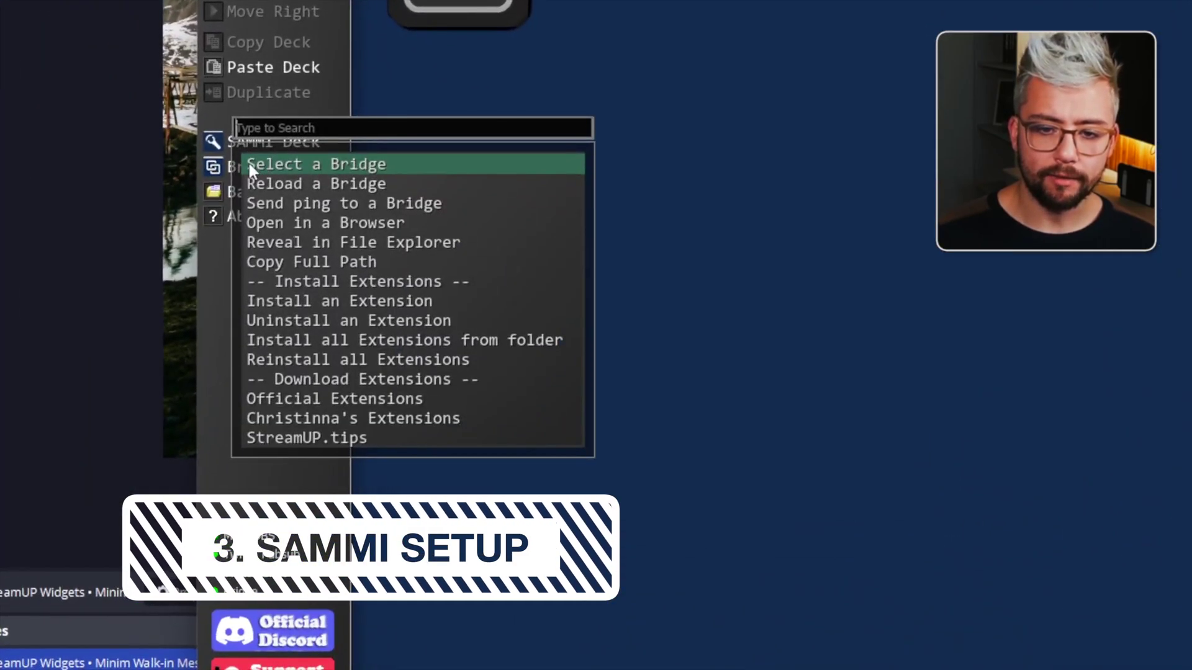
pyautogui.click(341, 301)
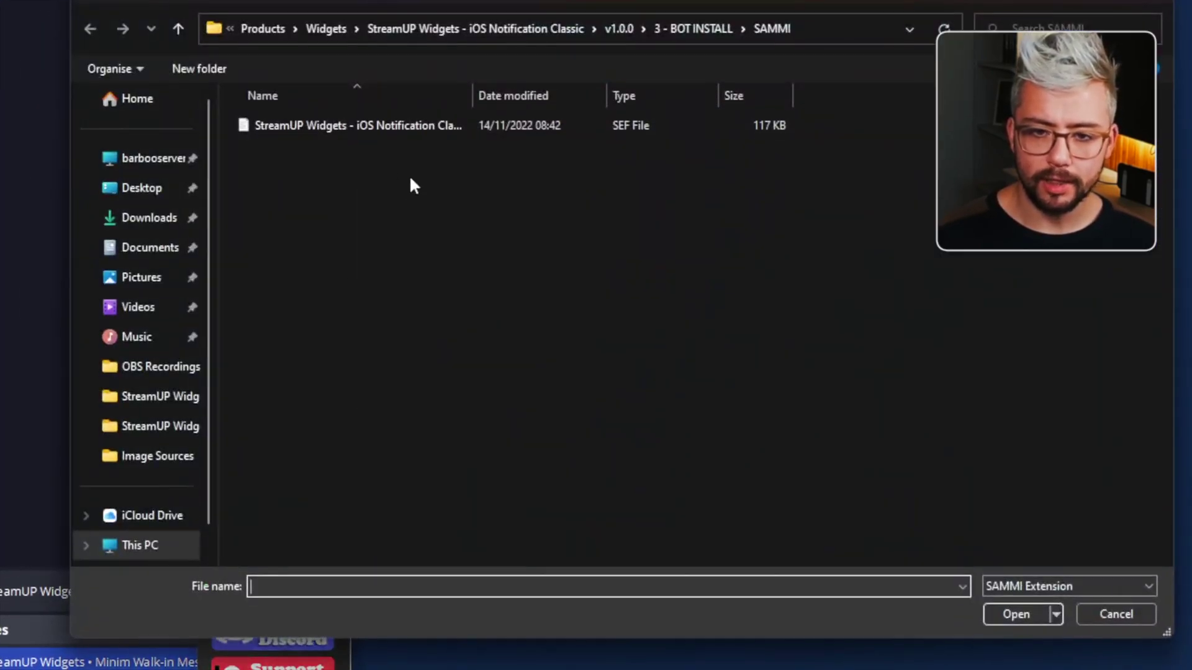
pyautogui.click(334, 28)
pyautogui.doubleClick(365, 303)
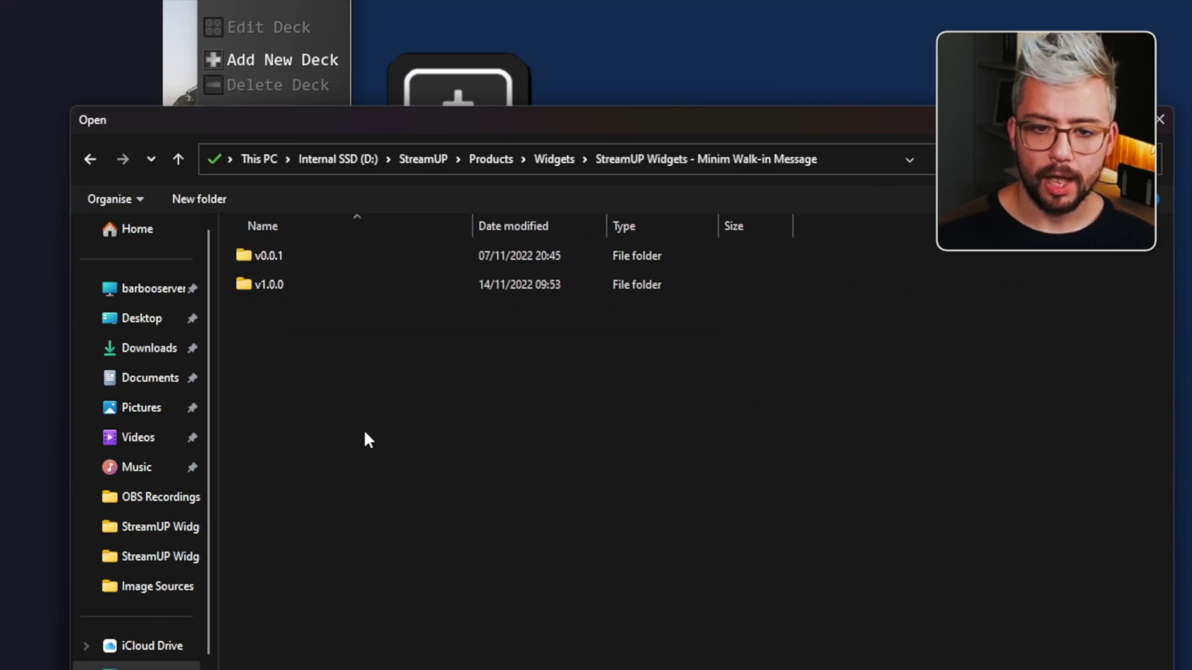
pyautogui.doubleClick(271, 286)
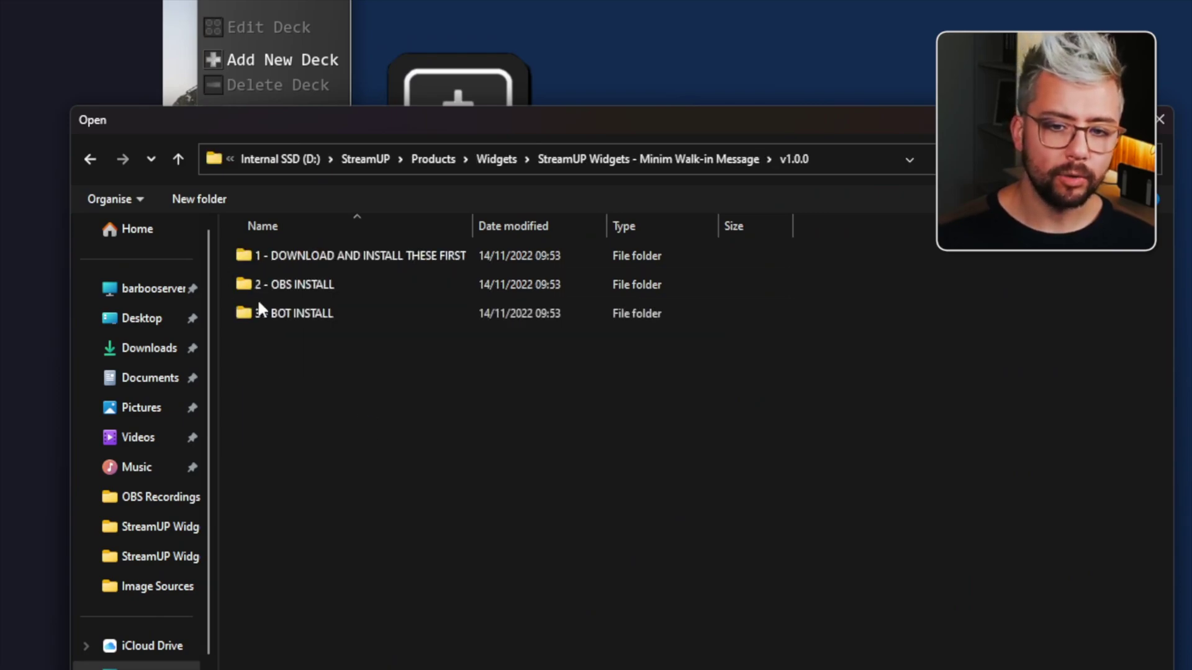
pyautogui.doubleClick(304, 313)
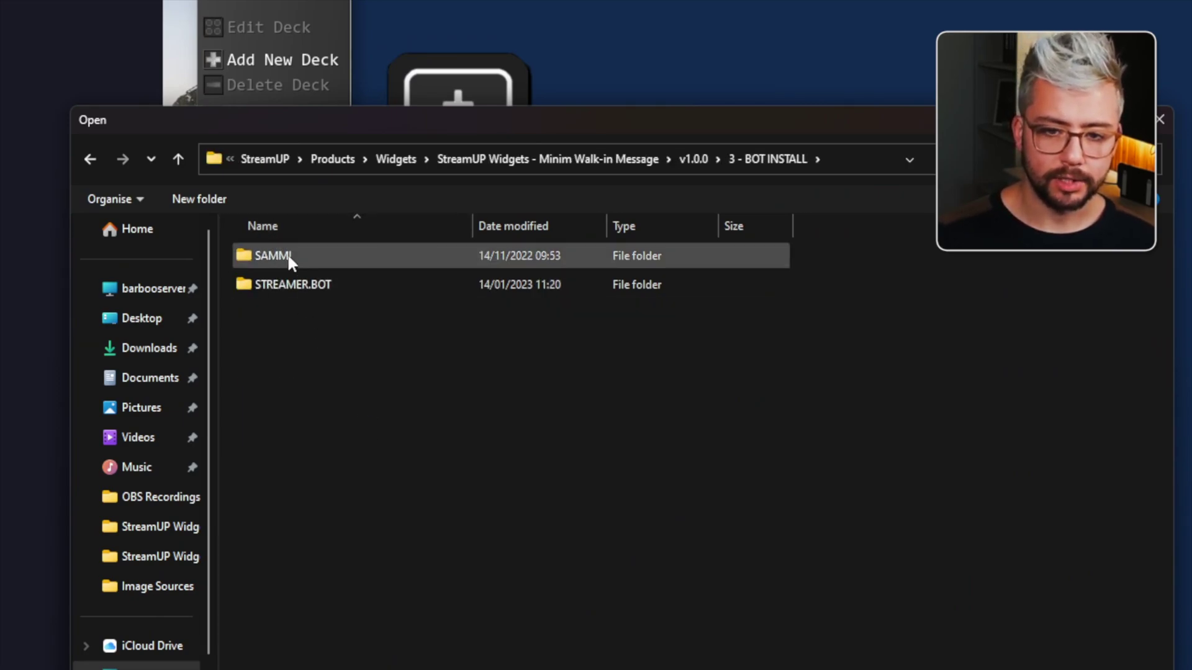
pyautogui.doubleClick(285, 255)
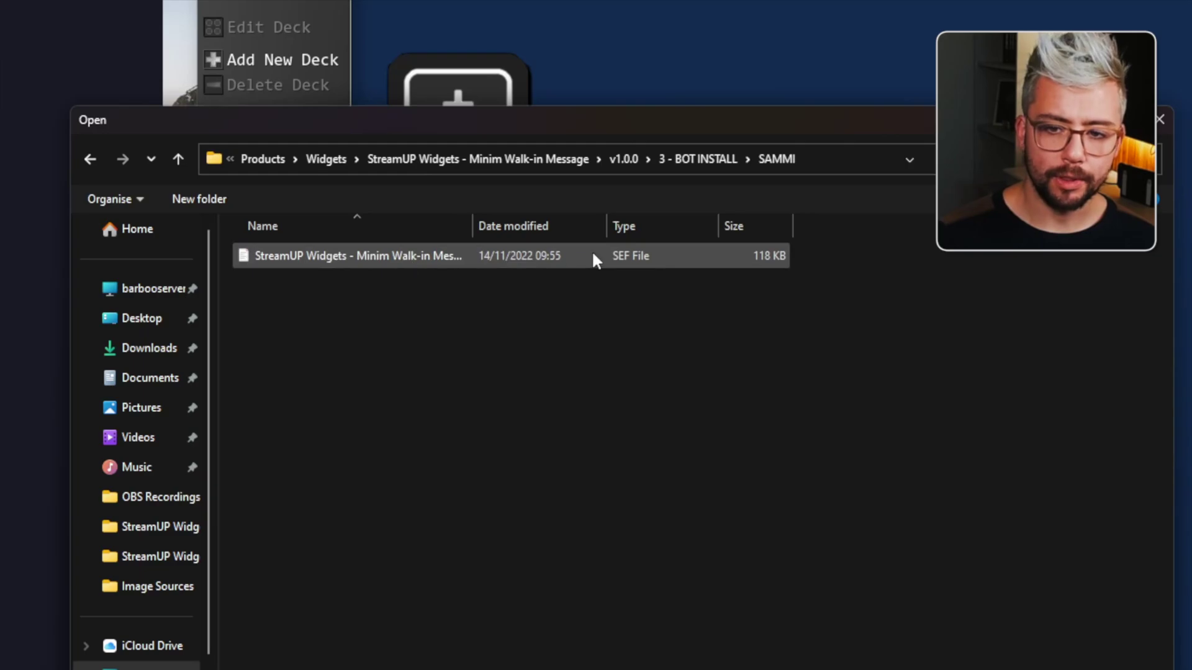
pyautogui.doubleClick(367, 255)
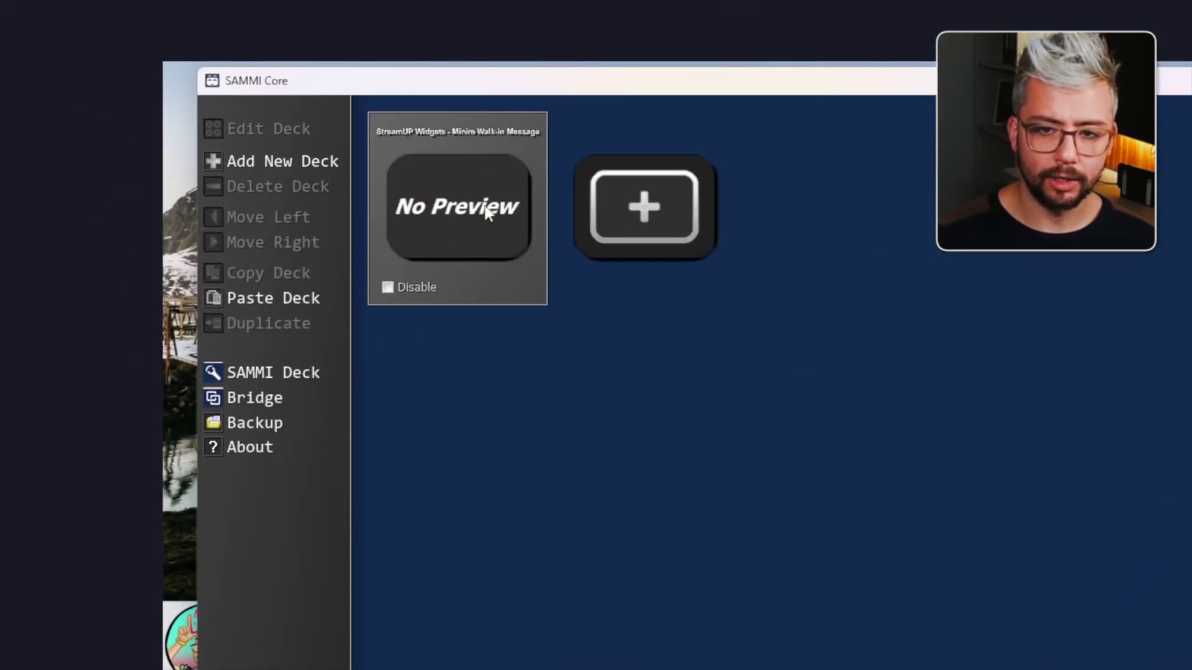
pyautogui.doubleClick(479, 200)
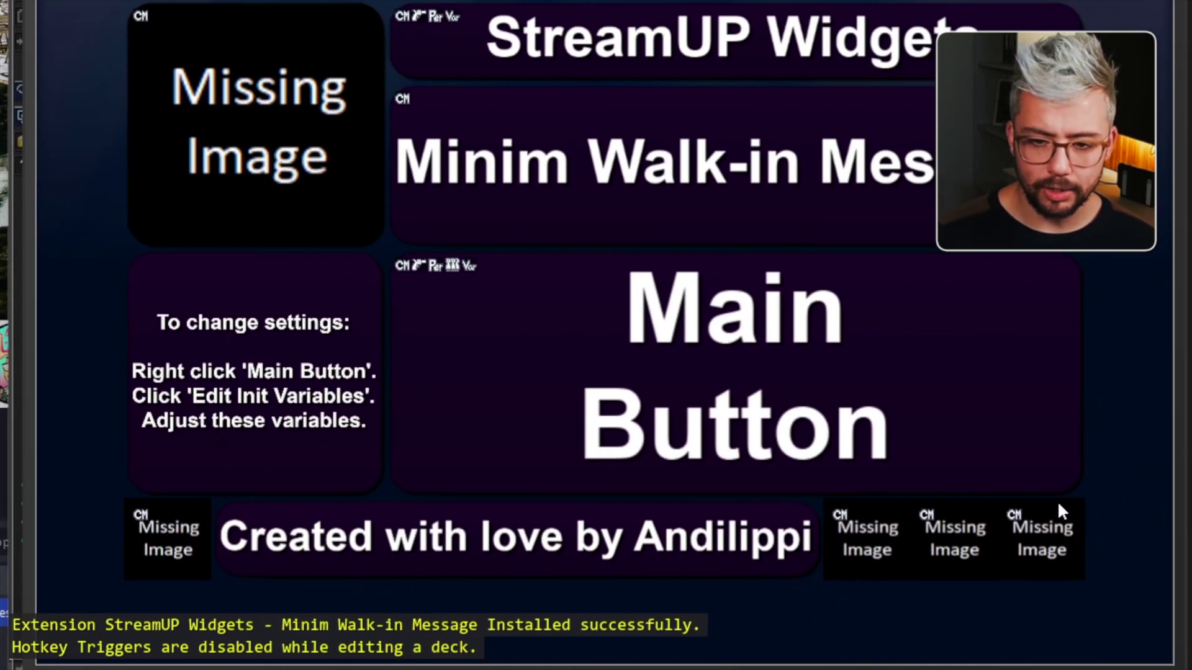
# - Open the Main Button's init variables and review the list of welcome messages
pyautogui.rightClick(618, 294)
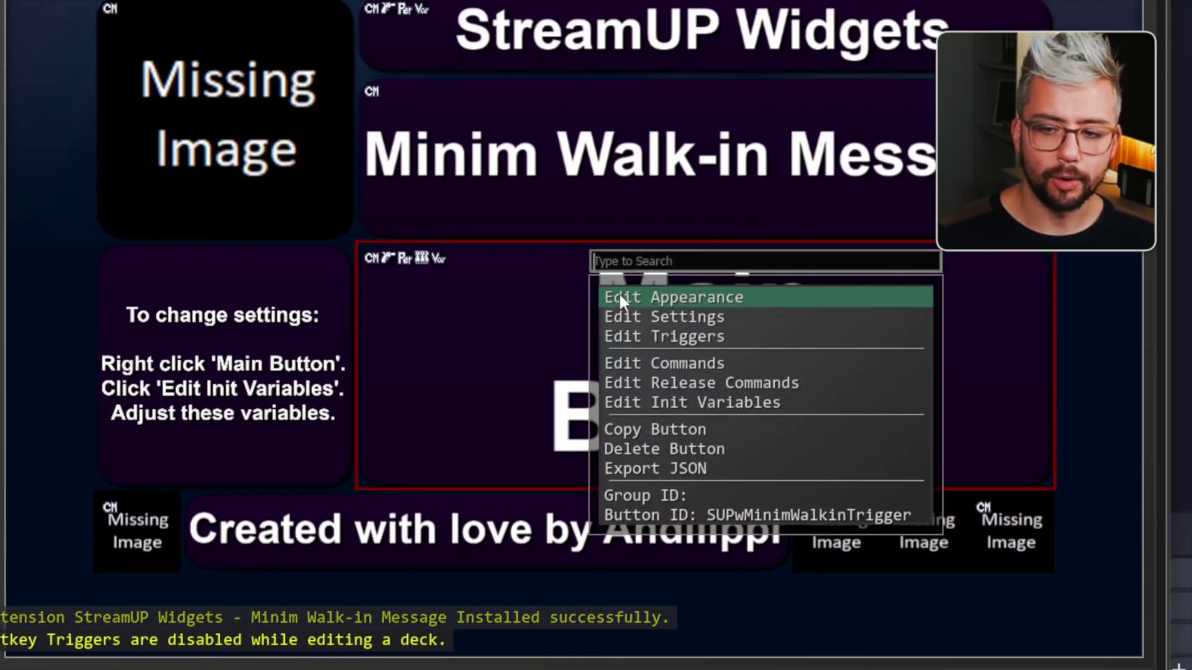
pyautogui.click(715, 402)
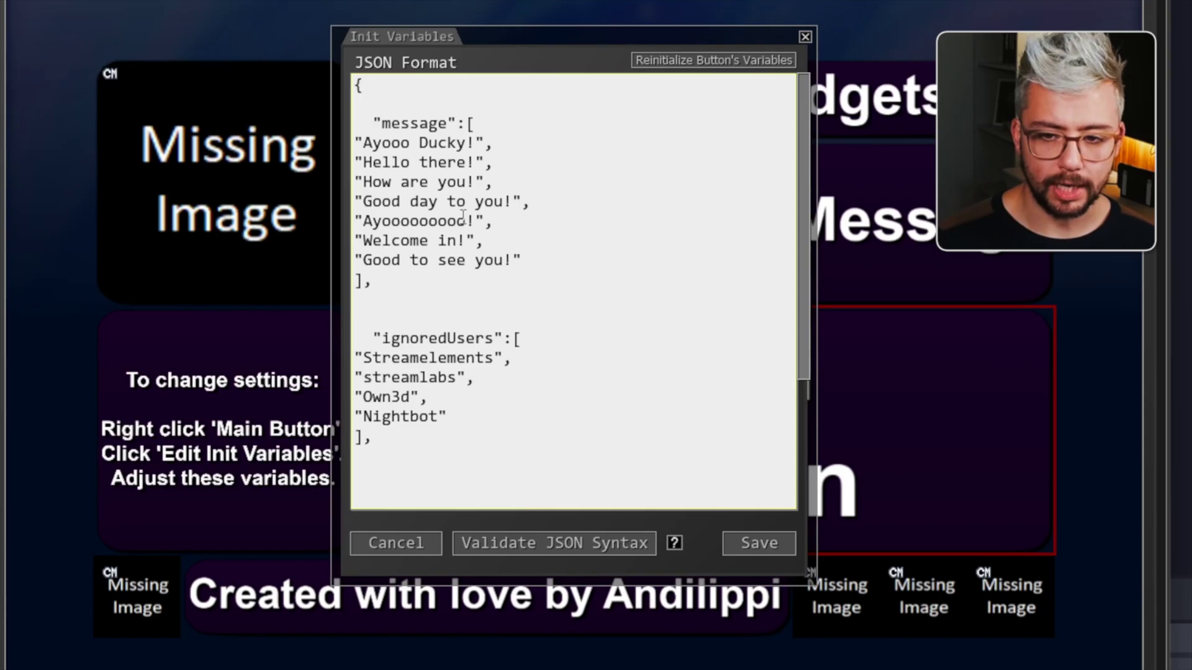
pyautogui.moveTo(439, 143); pyautogui.dragTo(458, 199)
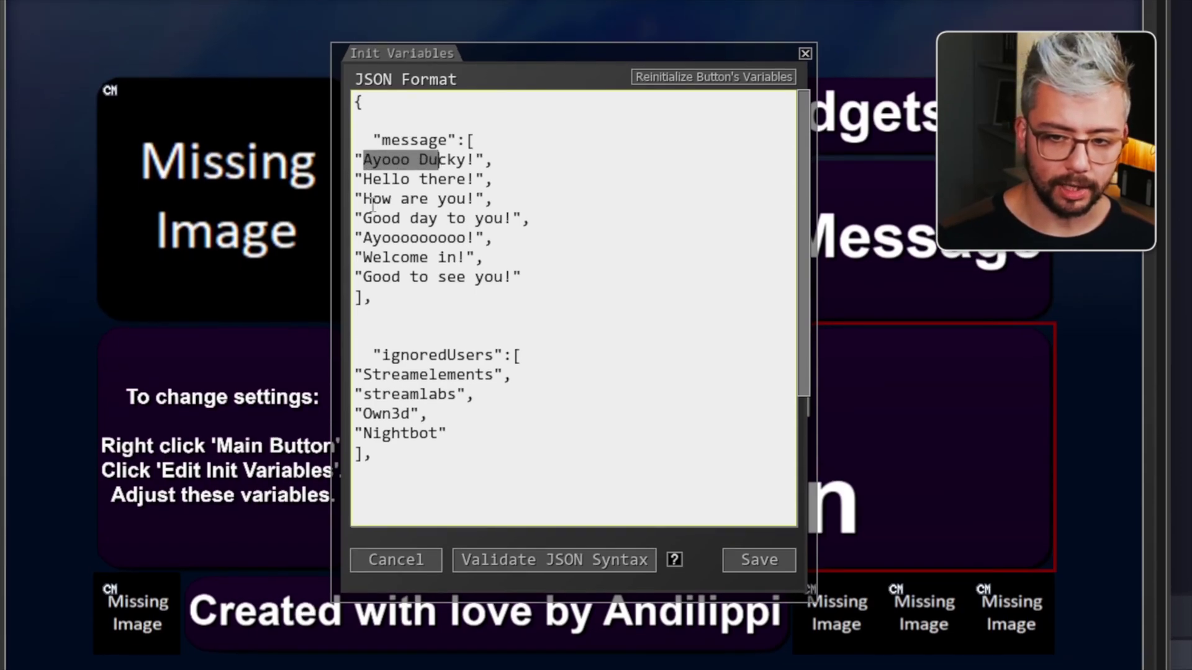
pyautogui.moveTo(382, 219); pyautogui.dragTo(486, 220)
pyautogui.click(420, 239)
pyautogui.moveTo(393, 239); pyautogui.dragTo(466, 219)
pyautogui.click(439, 239)
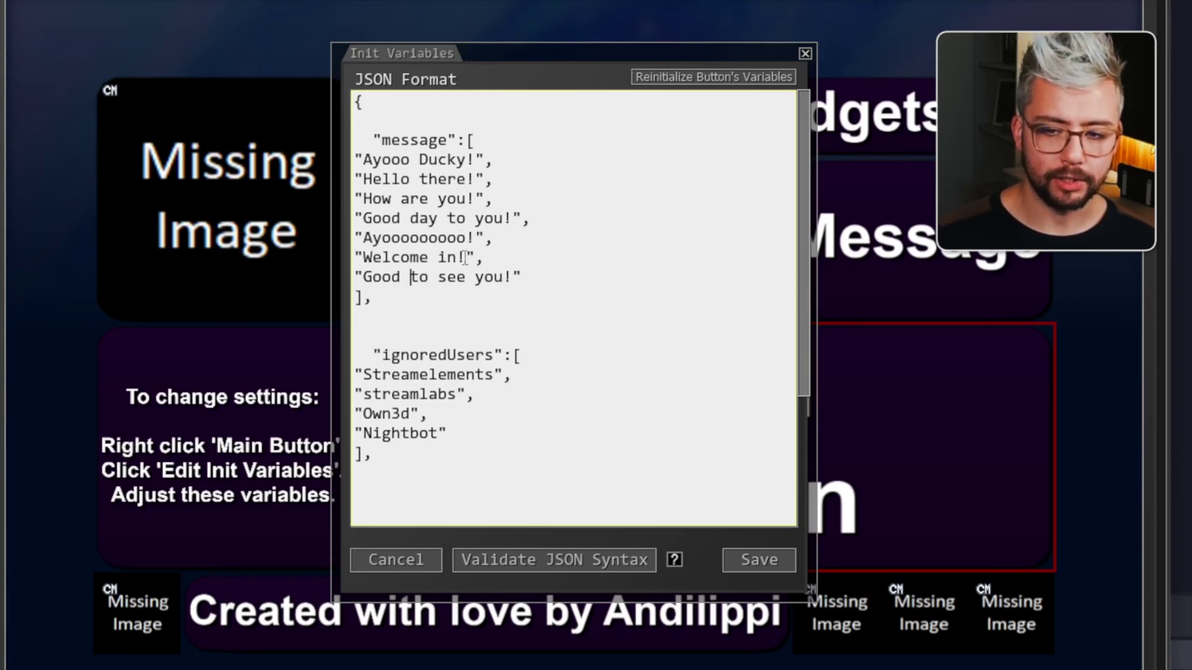
# - Add a new "test message" entry after "Good to see you!" in the message list
pyautogui.moveTo(524, 277); pyautogui.dragTo(373, 180)
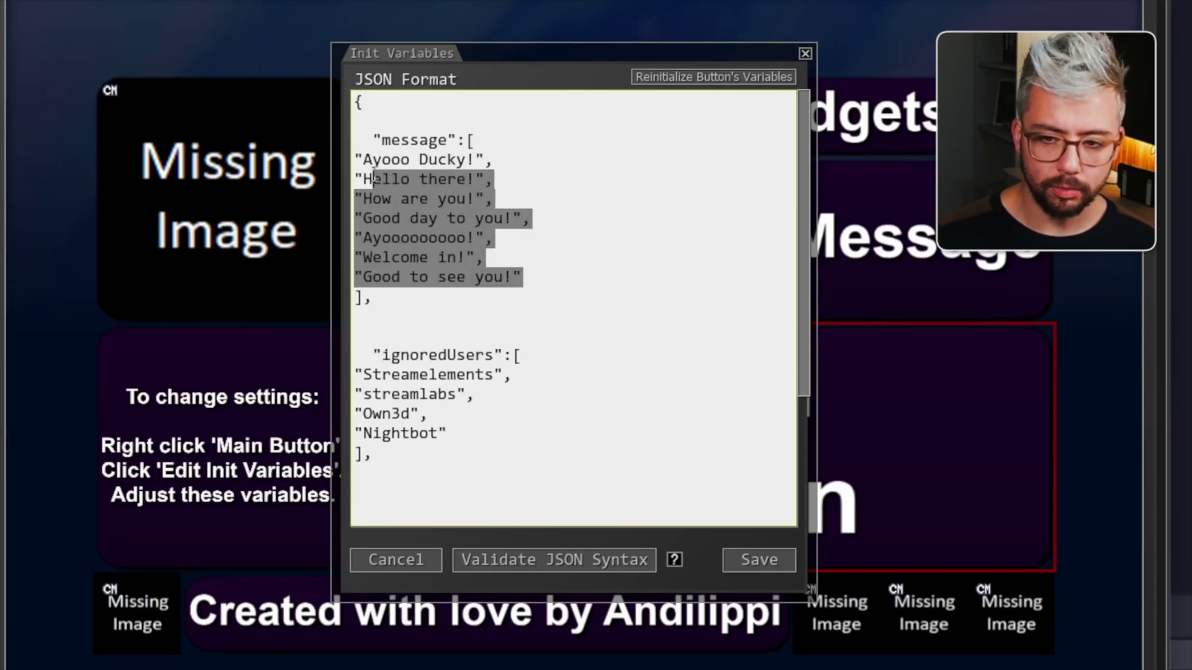
pyautogui.click(419, 202)
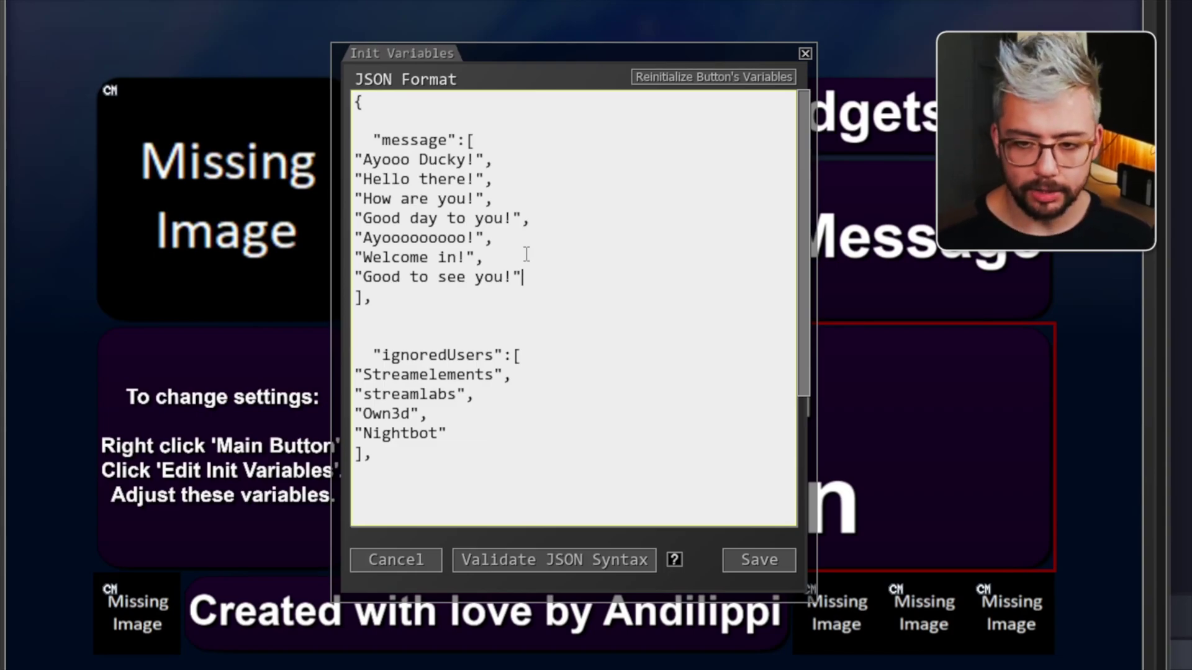
pyautogui.press('Return')
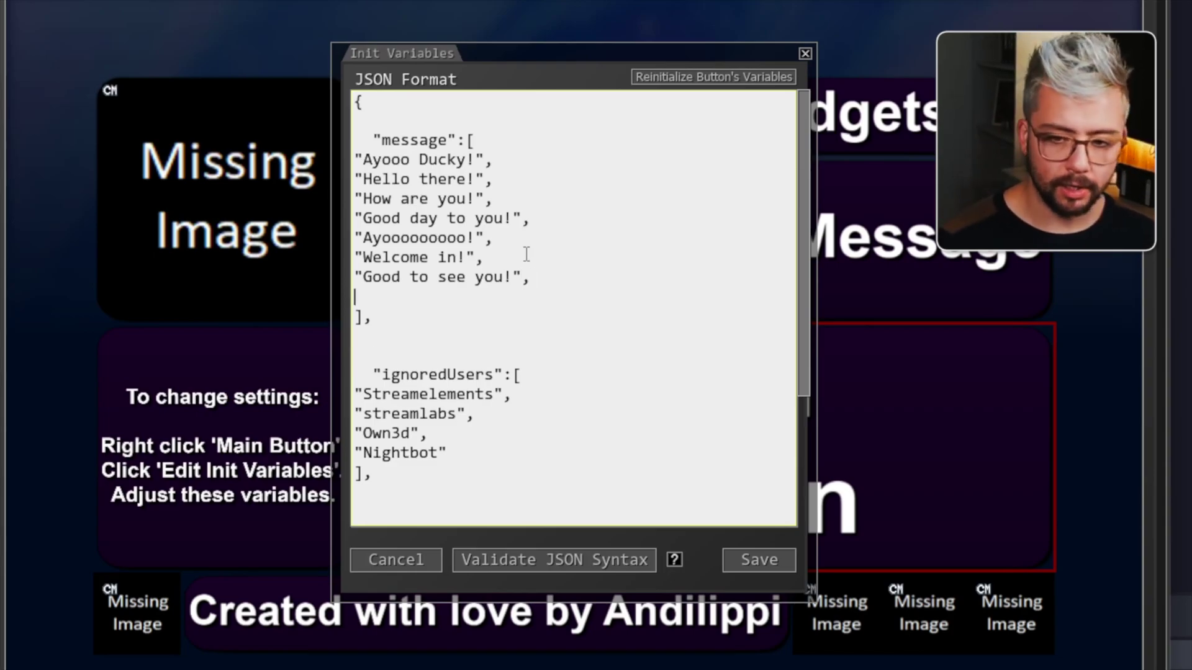
pyautogui.write('"')
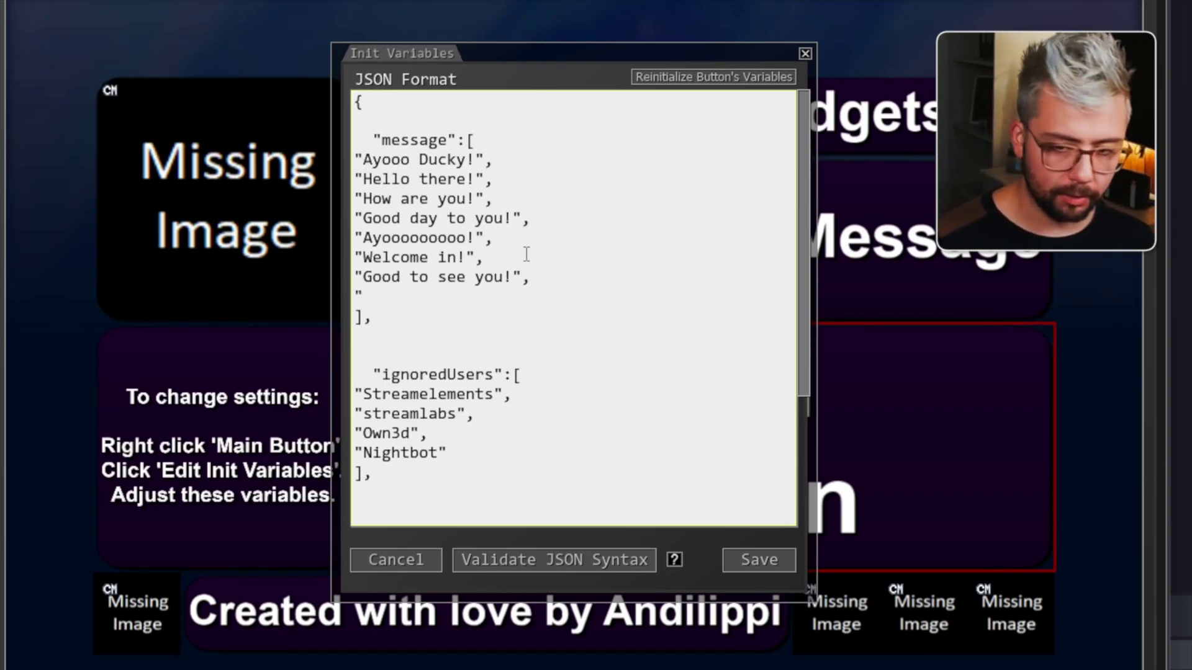
pyautogui.write('test message')
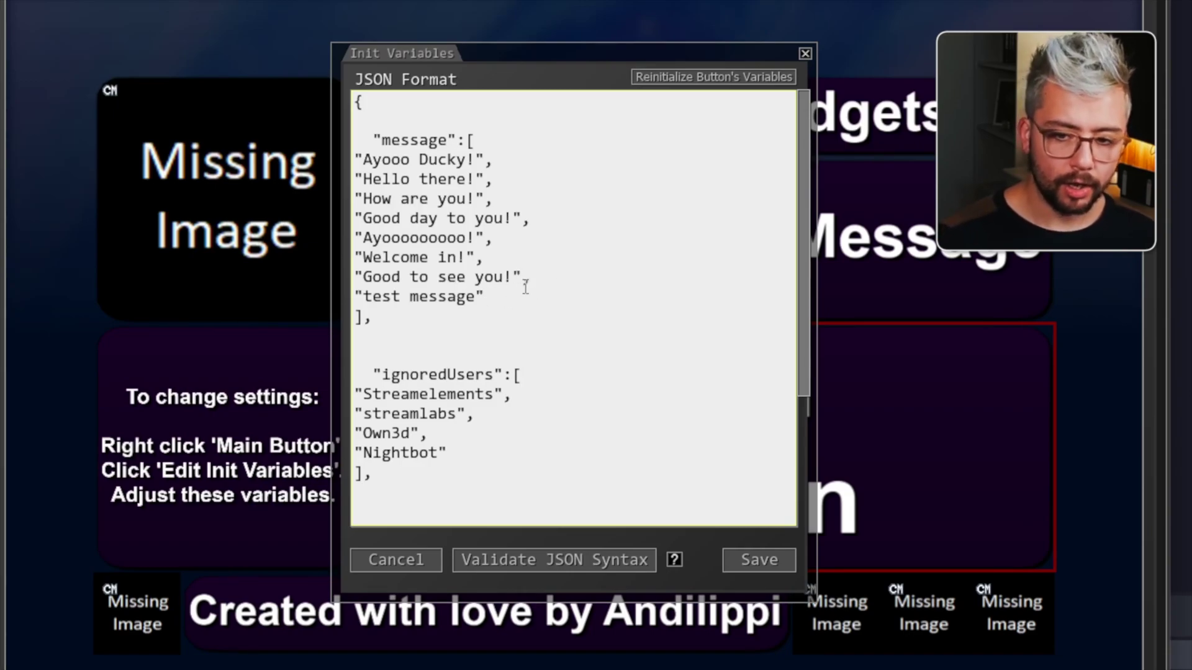
# - Add "testuser" after the Nightbot entry in the ignoredUsers list
pyautogui.doubleClick(387, 375)
pyautogui.click(389, 375)
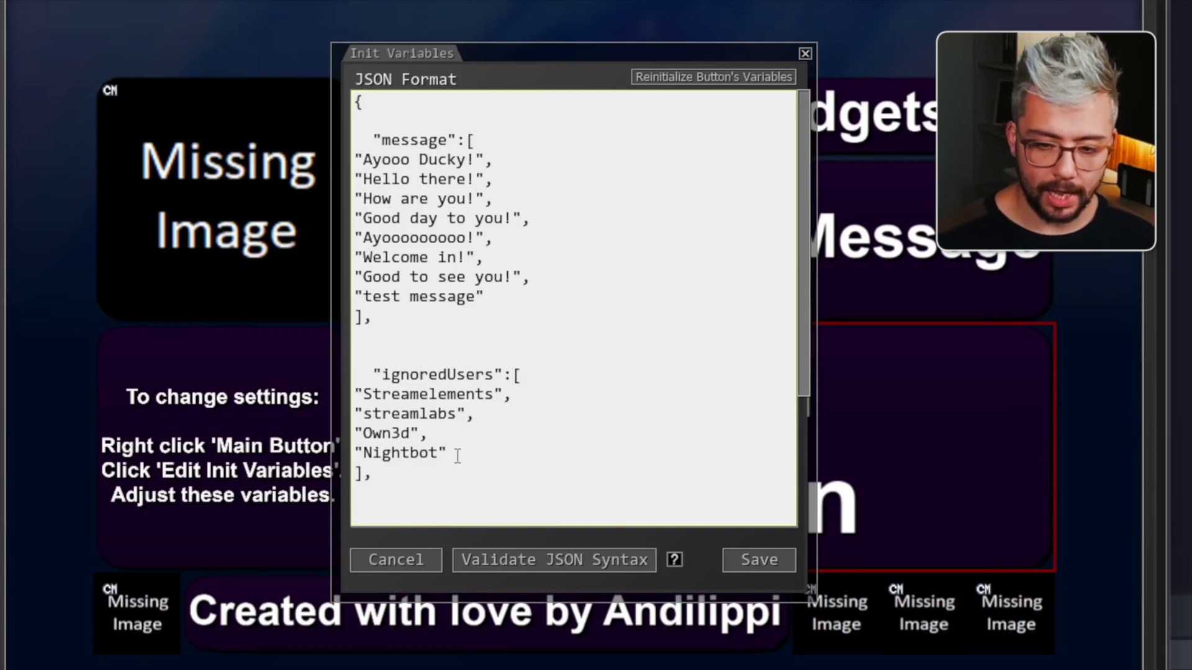
pyautogui.write(',')
pyautogui.press('Return')
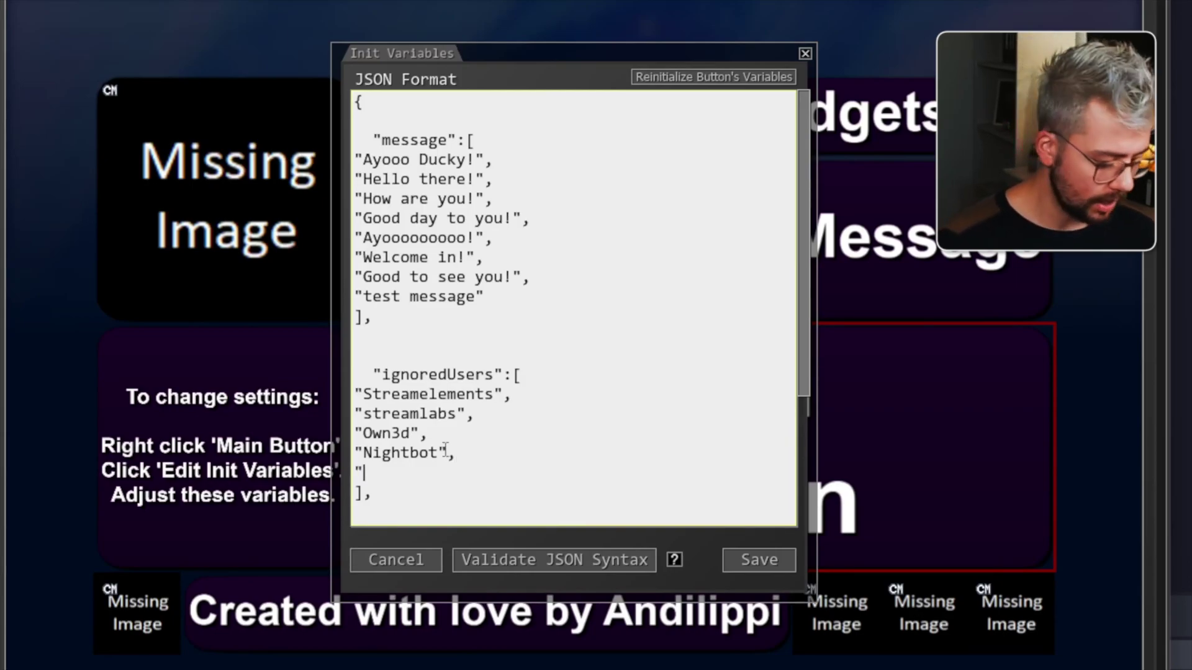
pyautogui.write('"testuser"')
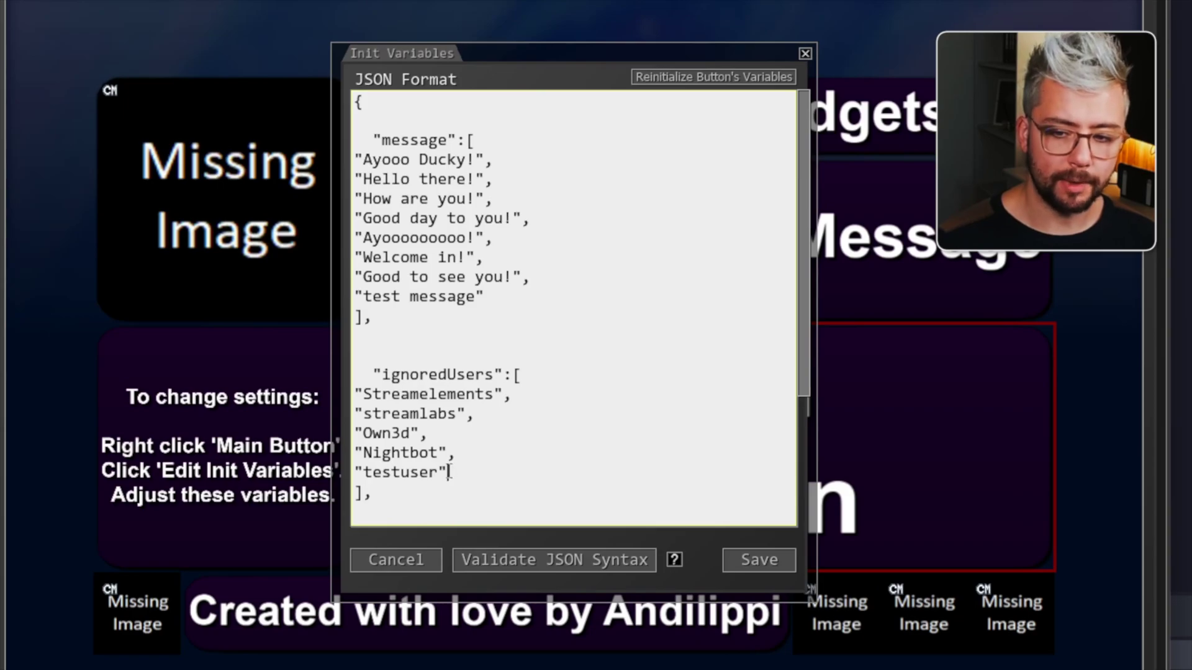
# - Validate the edited JSON, dismiss the confirmation, and save it
pyautogui.click(565, 560)
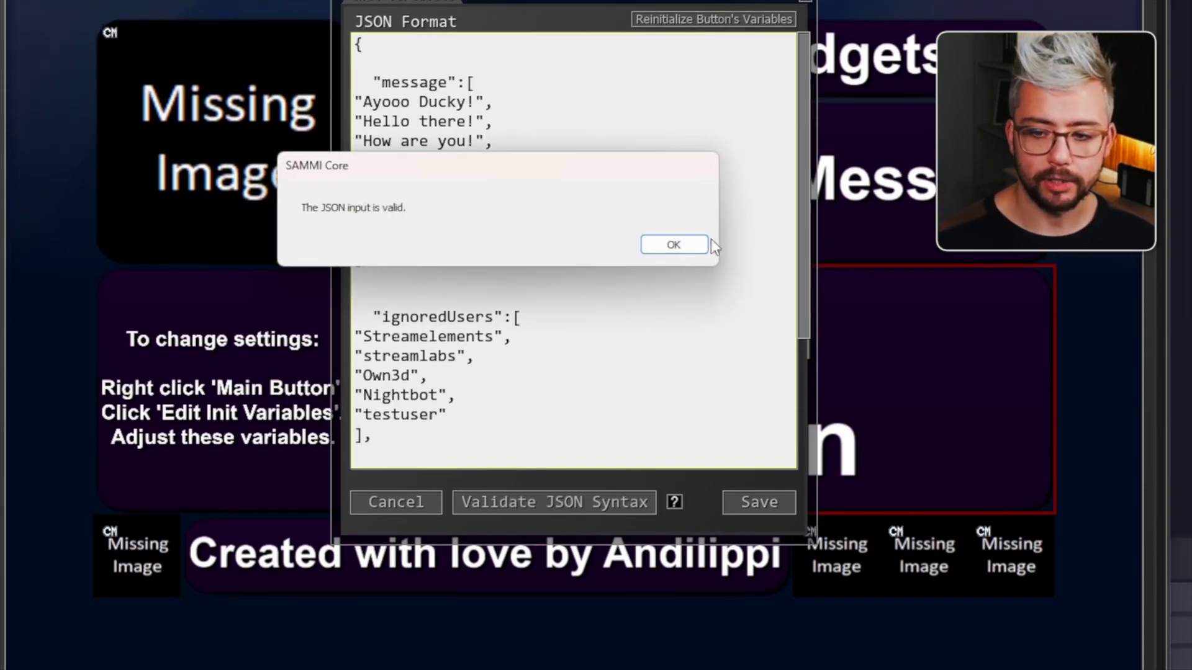
pyautogui.click(703, 245)
pyautogui.click(767, 503)
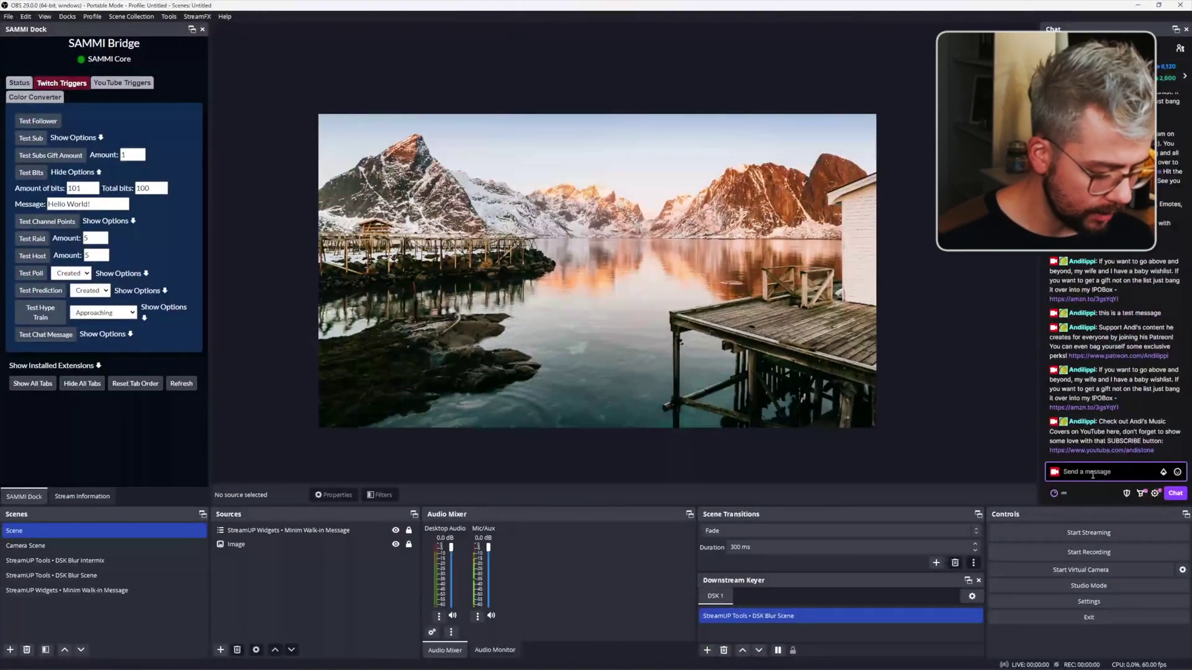
# - Send 'hello!' and then a random test message in the OBS chat dock
pyautogui.write('hello!')
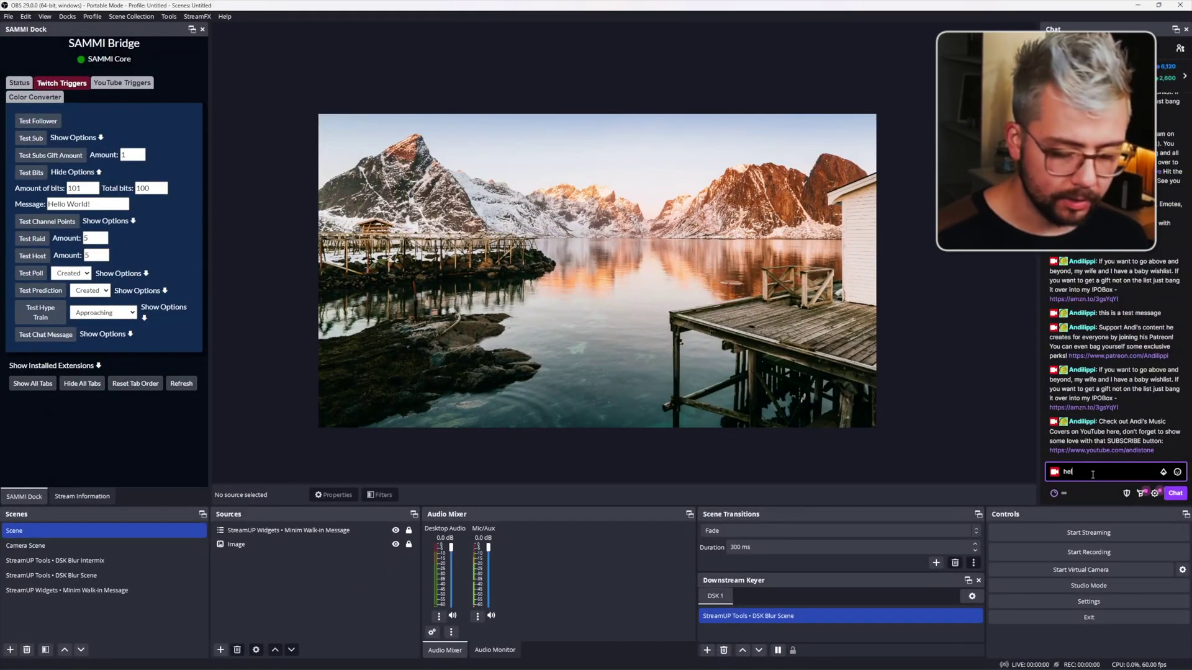
pyautogui.press('Return')
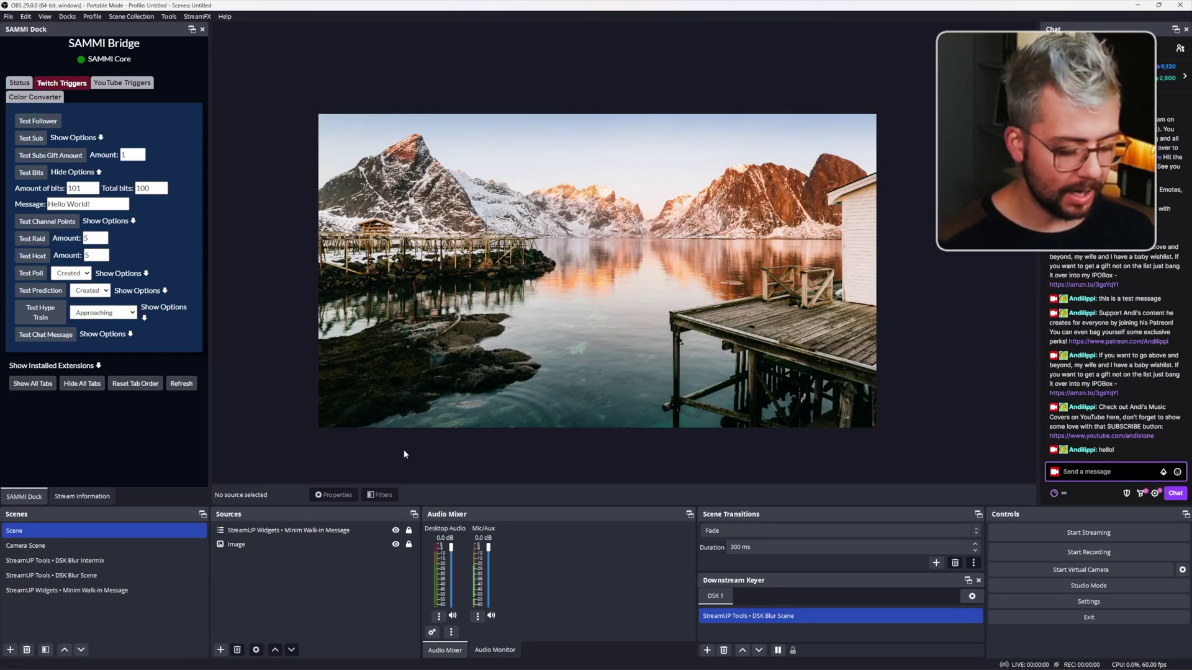
pyautogui.write('gdfhgkfdlg')
pyautogui.press('Return')
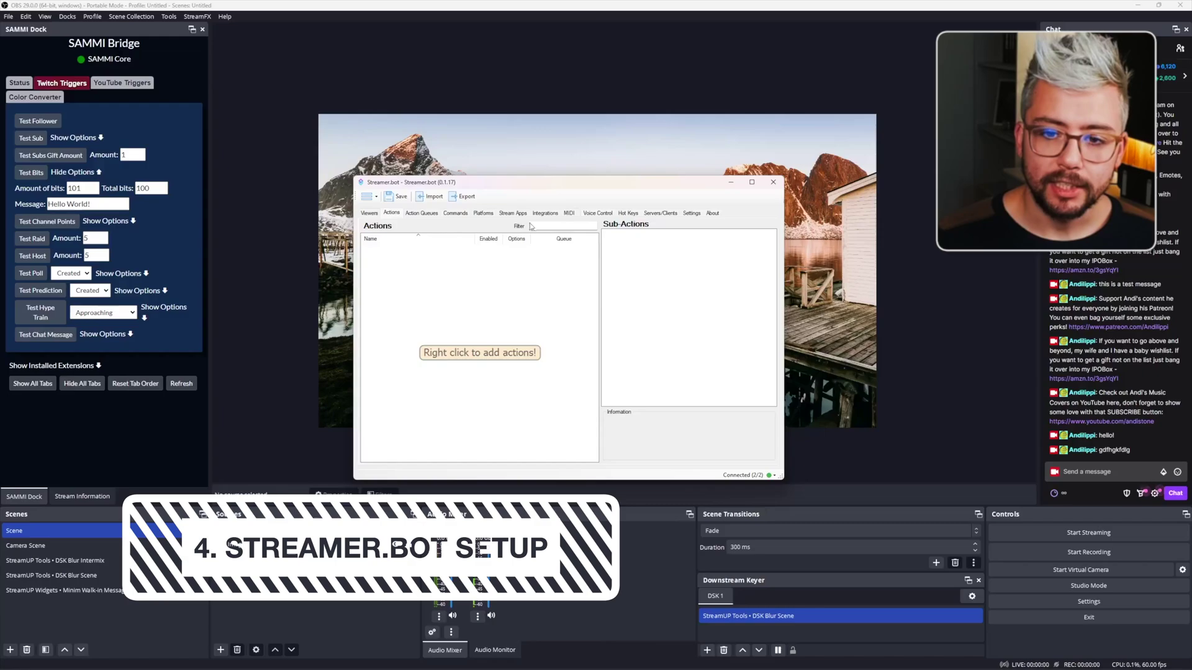
# - Browse into 3 - BOT INSTALL > STREAMER.BOT > Resources and select Random Welcome Messages
pyautogui.moveTo(543, 186); pyautogui.dragTo(499, 187)
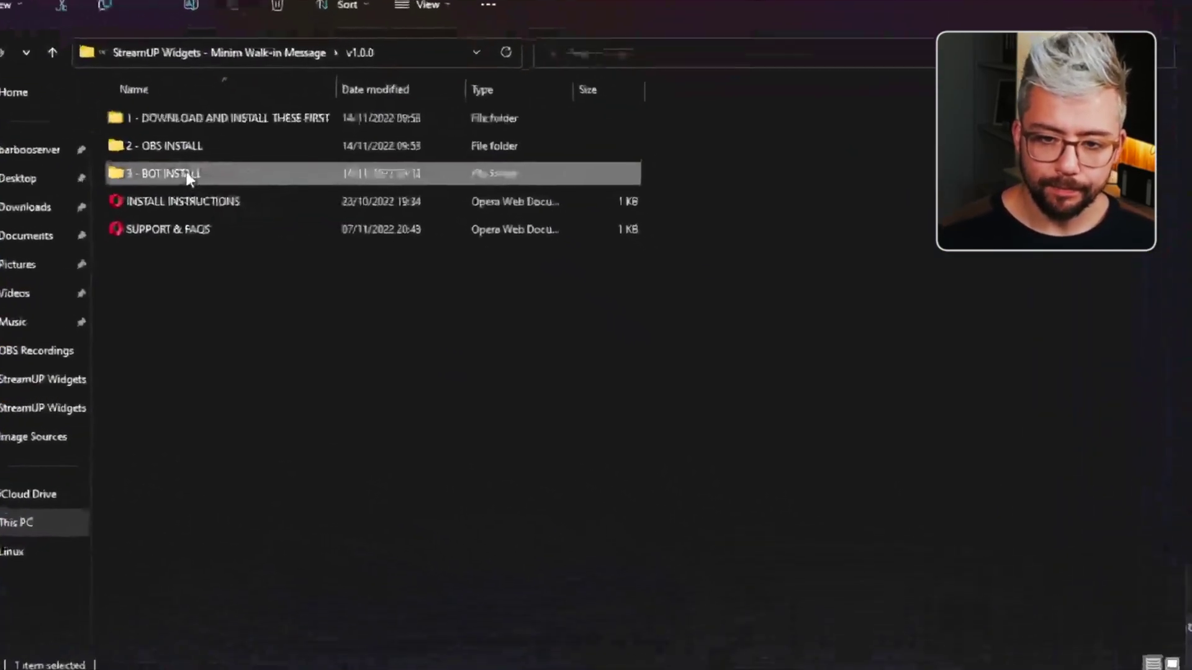
pyautogui.doubleClick(478, 279)
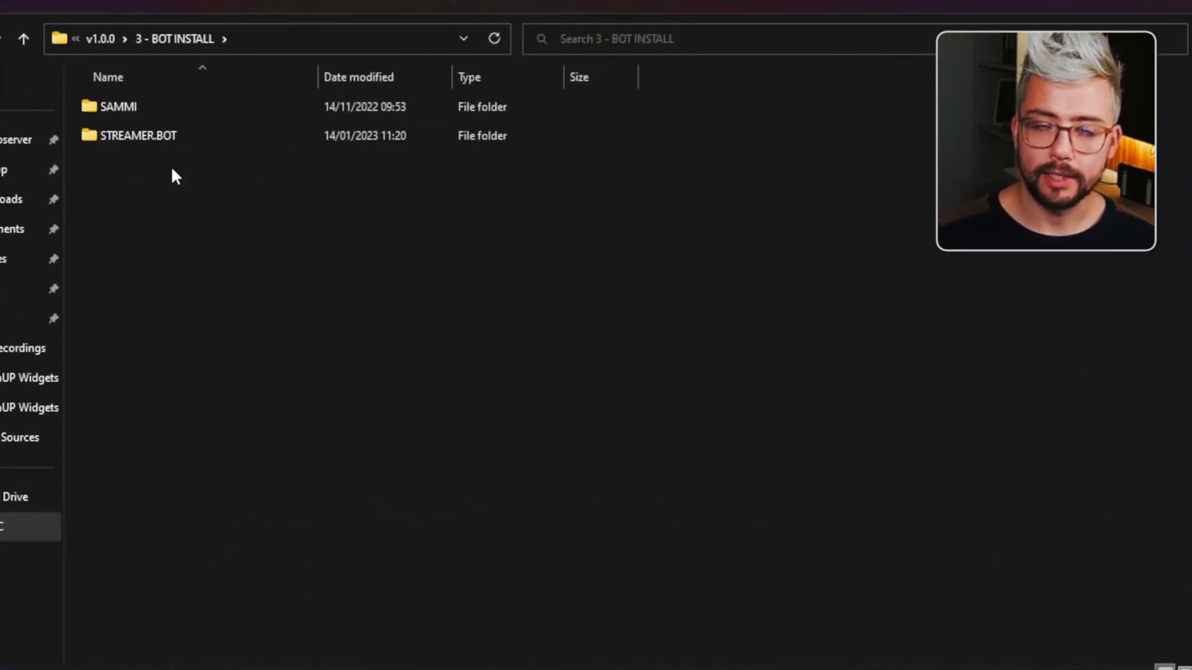
pyautogui.doubleClick(112, 136)
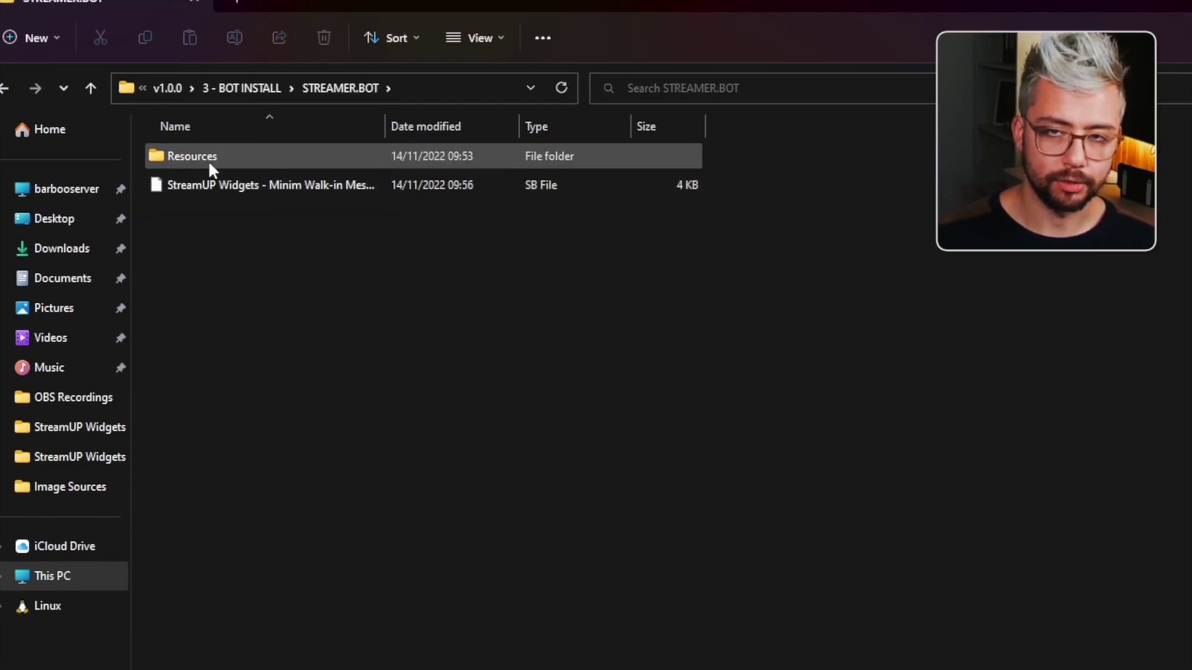
pyautogui.moveTo(217, 162)
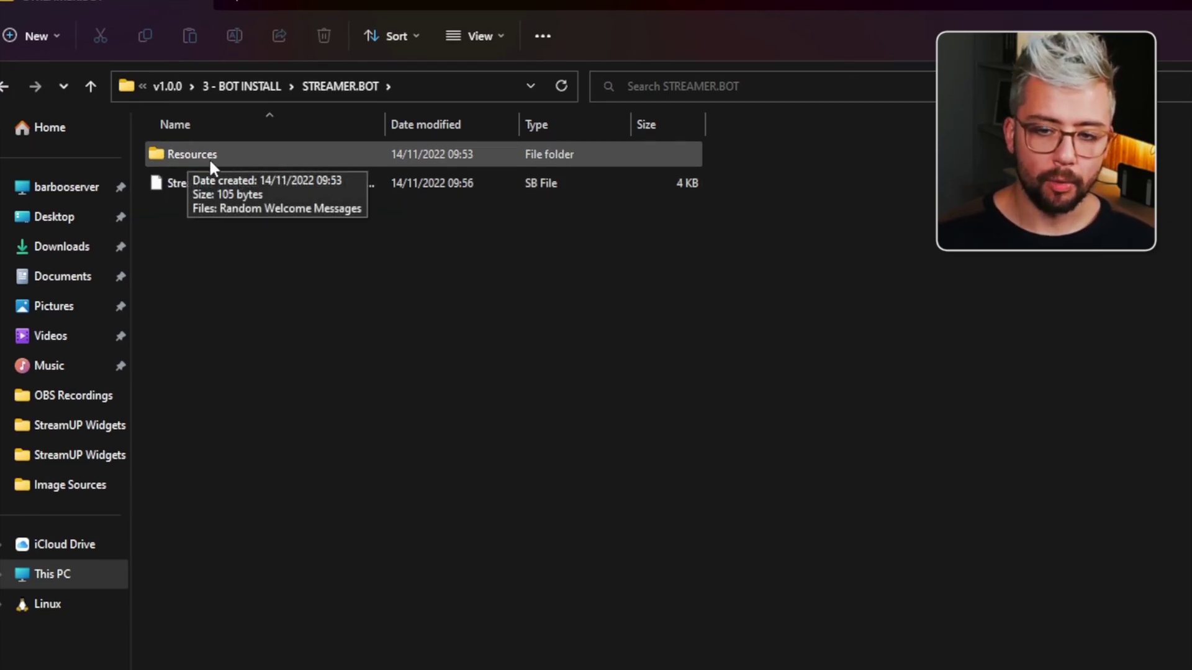
pyautogui.doubleClick(199, 159)
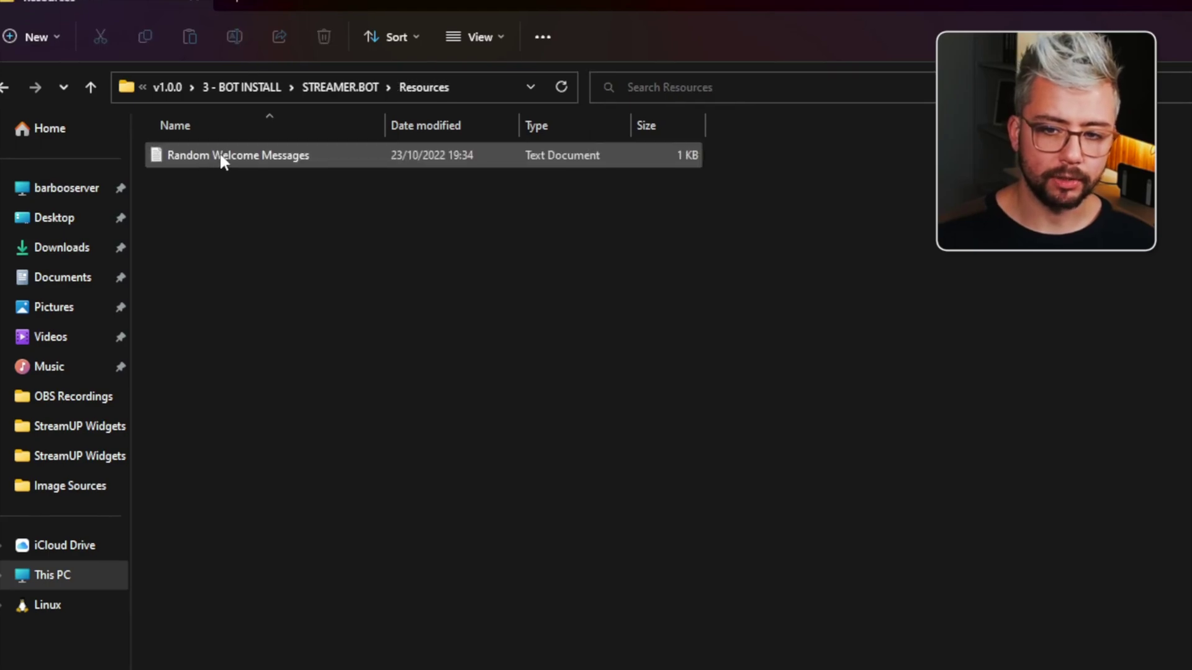
pyautogui.click(207, 167)
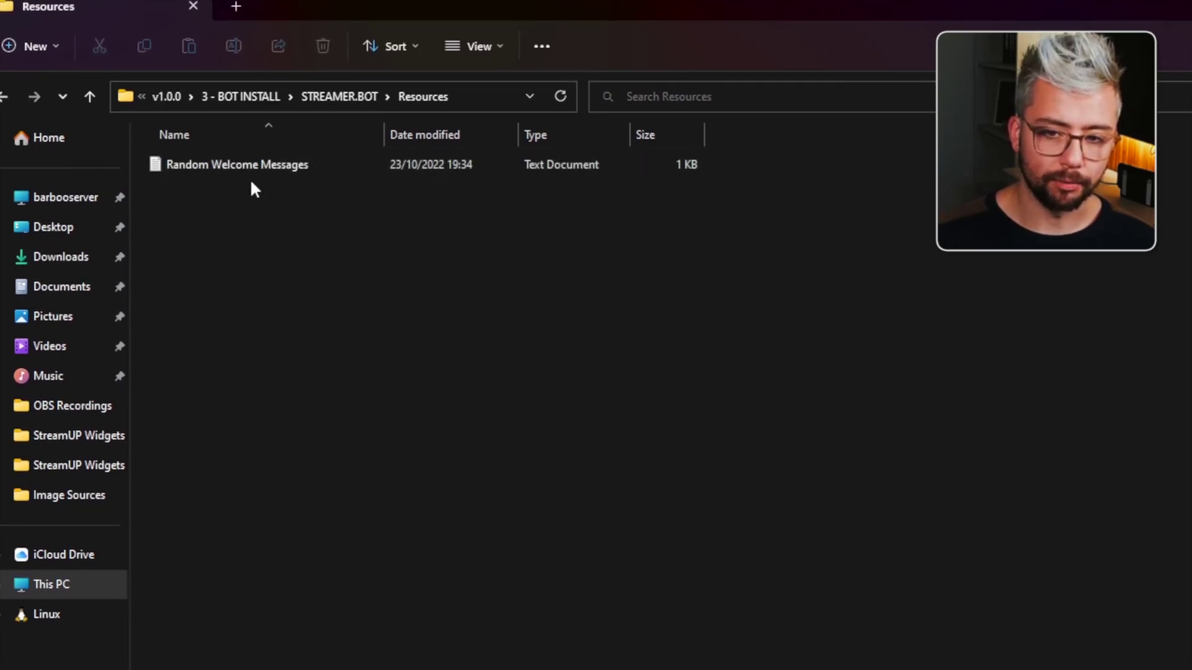
# - Append a 'test message' line to Random Welcome Messages in Notepad, save, and return to Streamer.bot
pyautogui.doubleClick(221, 161)
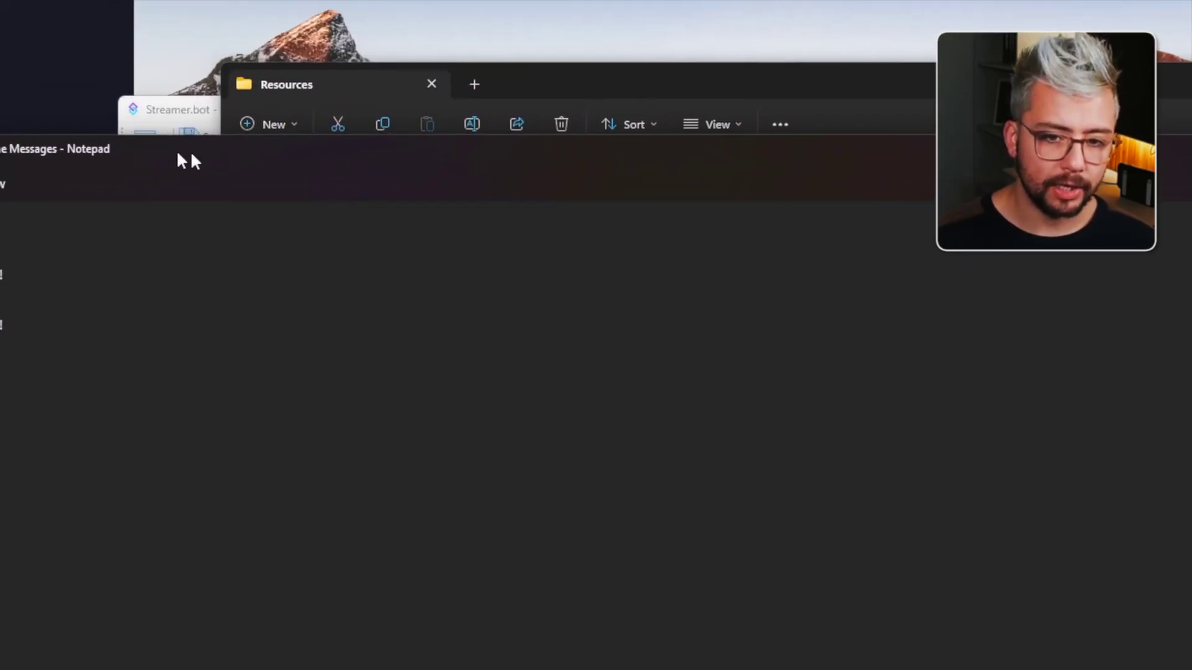
pyautogui.click(241, 326)
pyautogui.press('Return')
pyautogui.write('t')
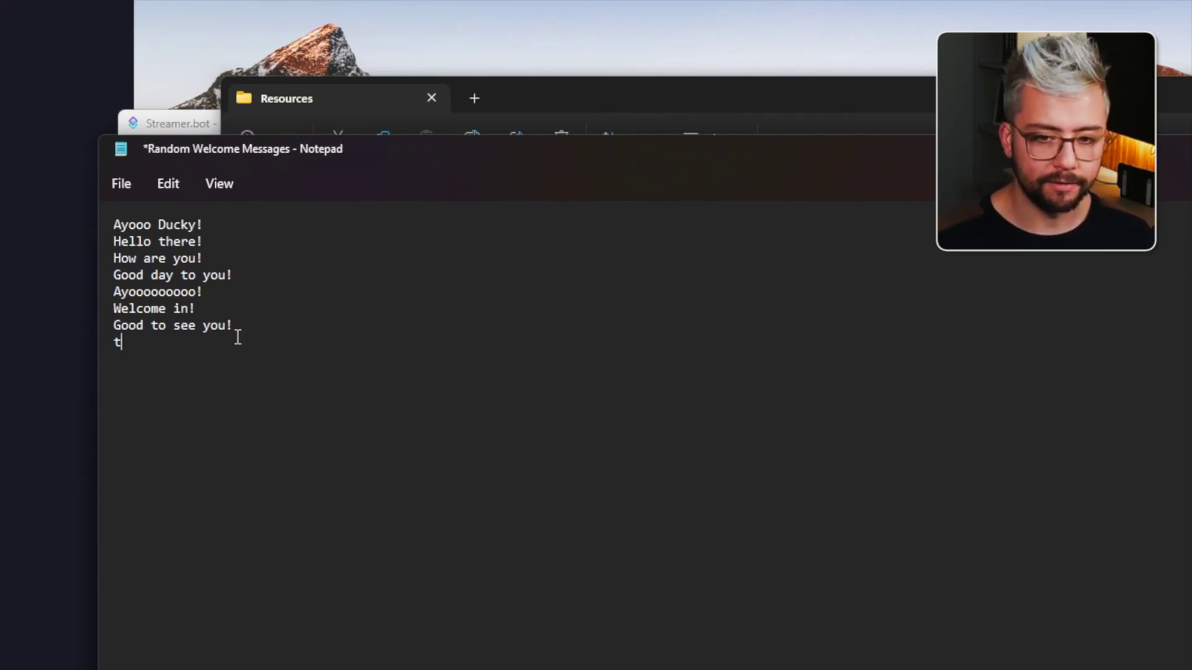
pyautogui.write('est messa')
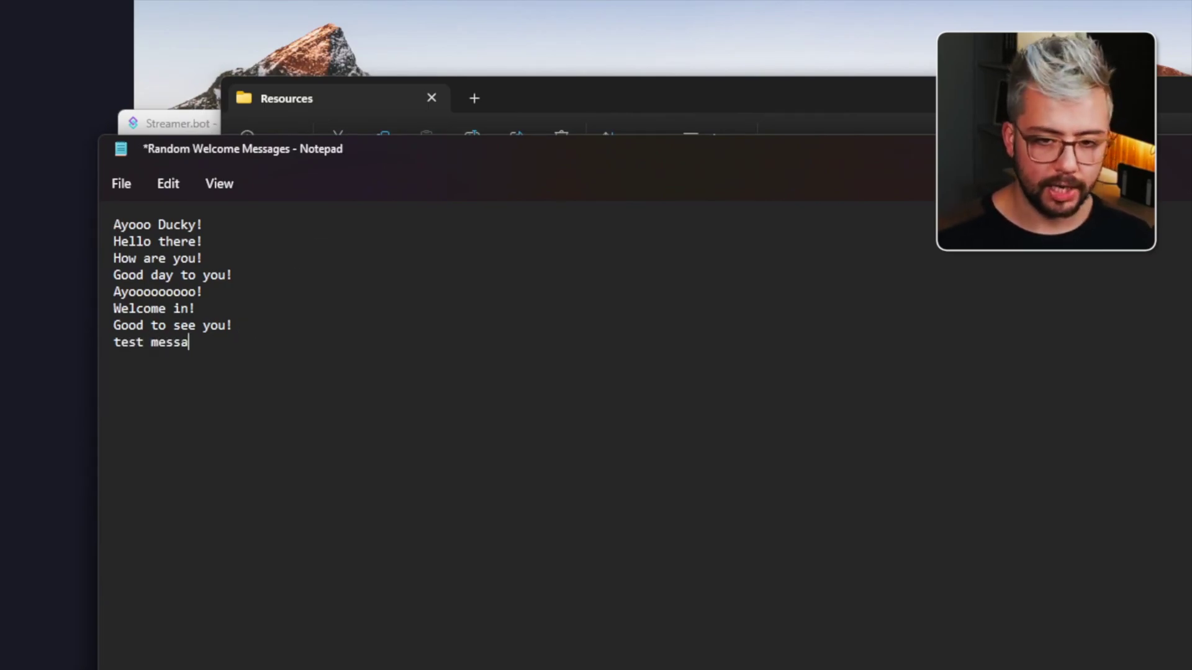
pyautogui.write('ge')
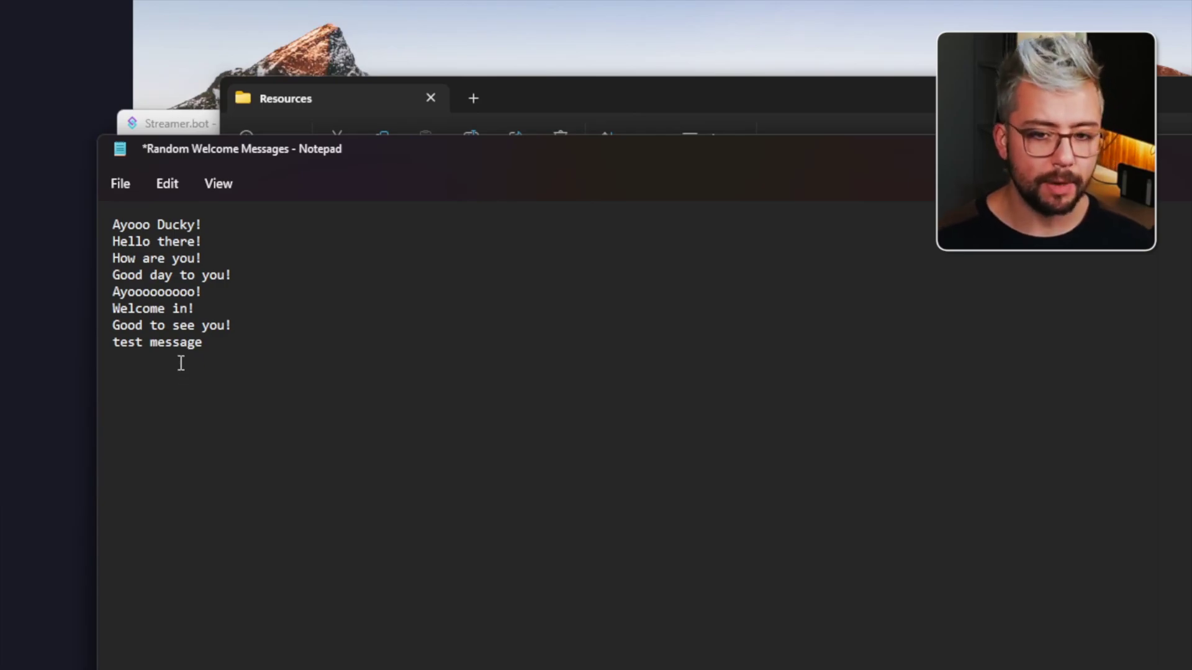
pyautogui.press('BackSpace')
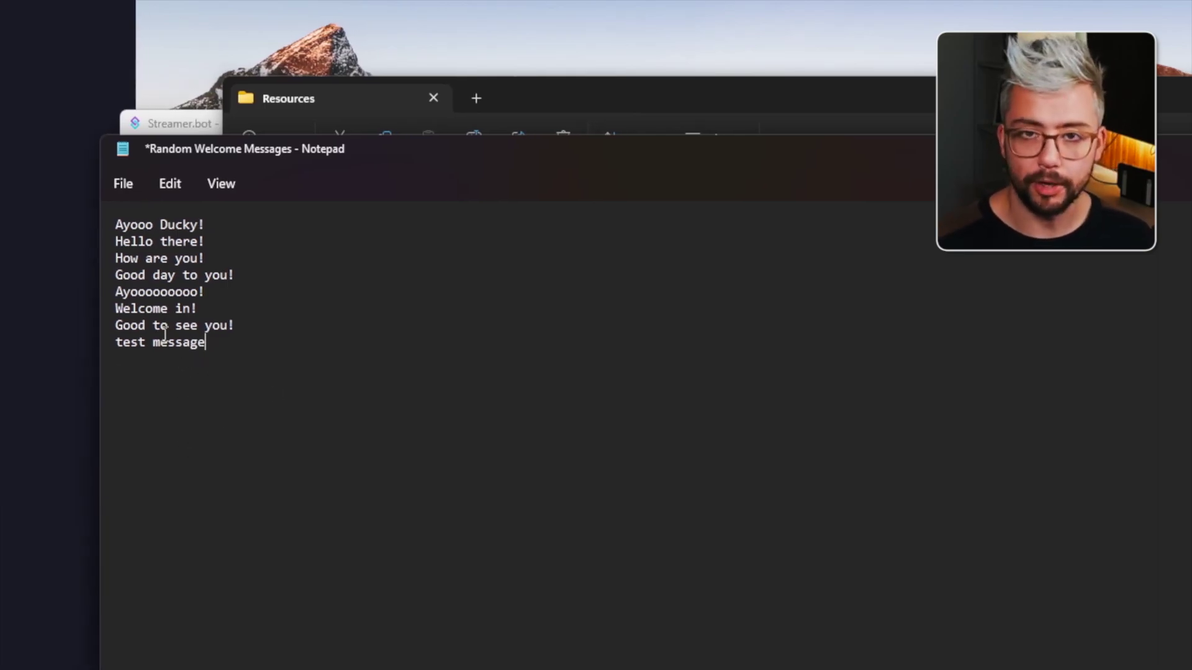
pyautogui.hotkey('ctrl', 's')
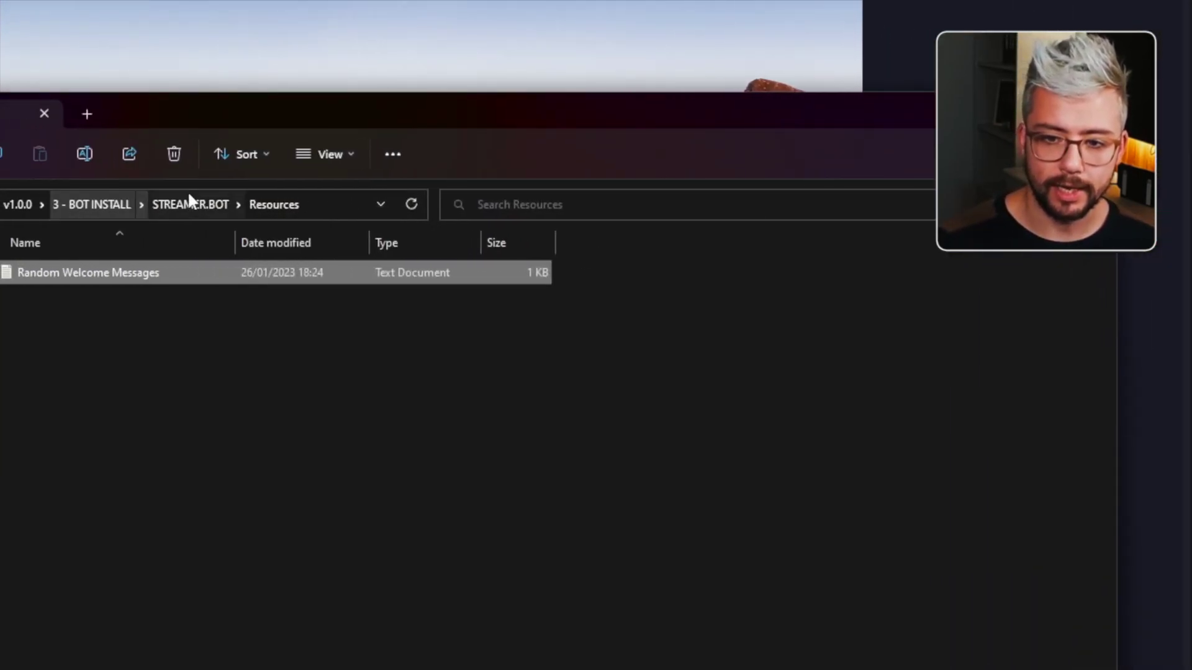
pyautogui.click(189, 197)
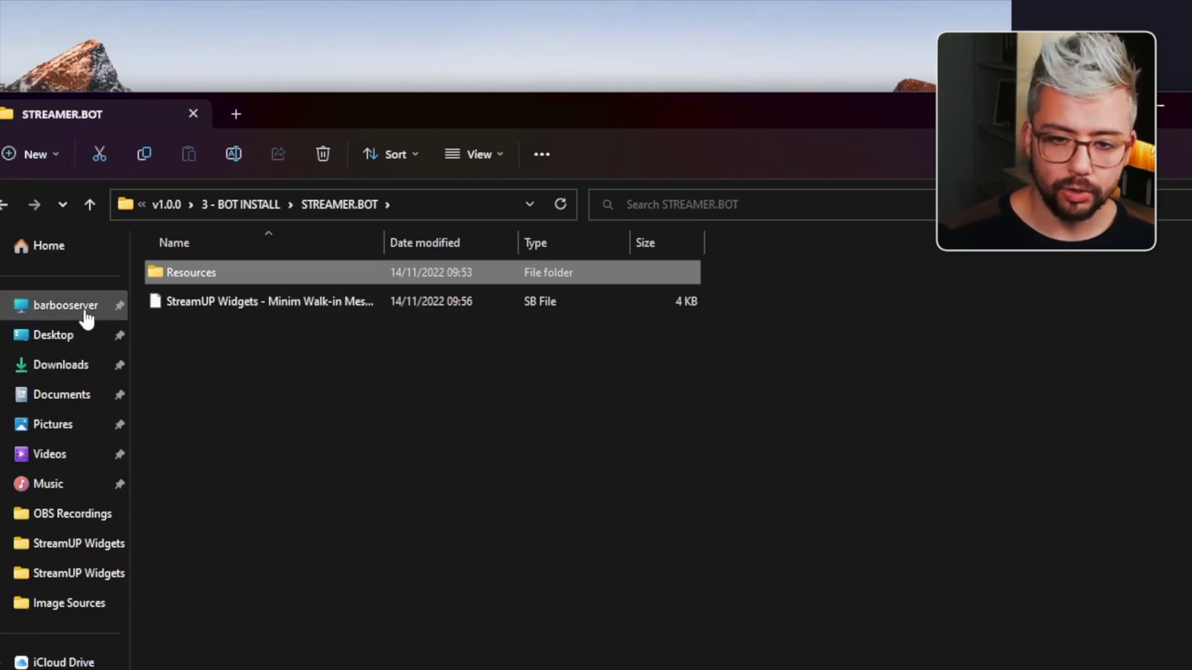
pyautogui.click(142, 338)
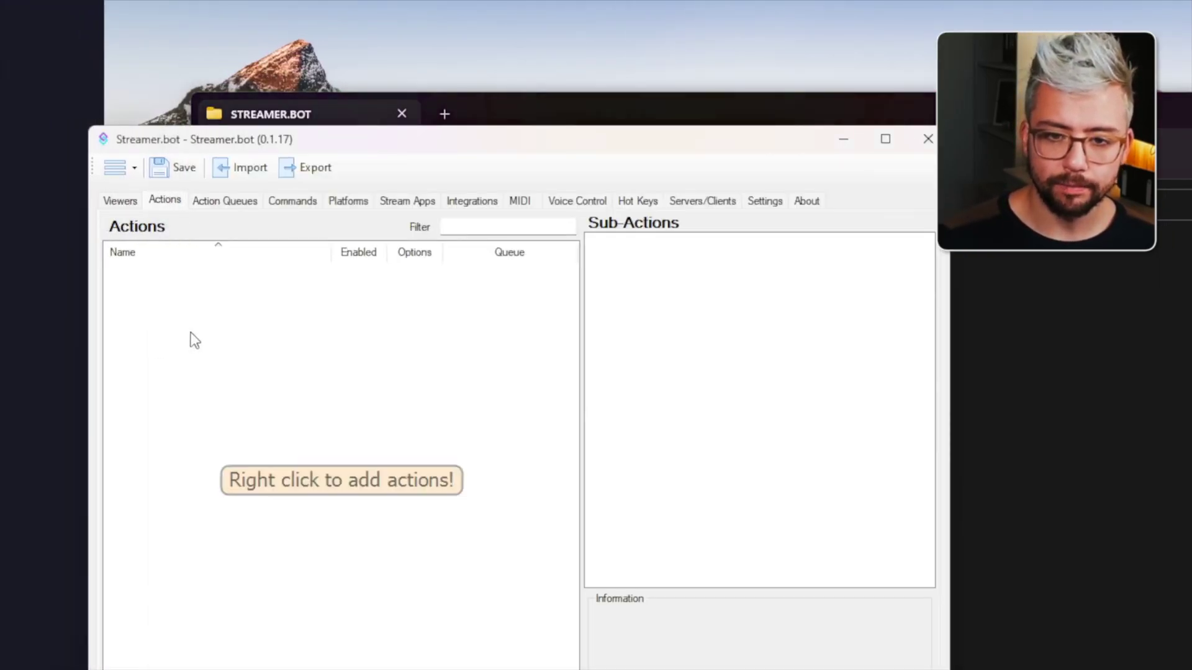
# - Start a Streamer.bot import, drop the widget's SB file into Import String, then clear it
pyautogui.click(234, 166)
pyautogui.click(1019, 398)
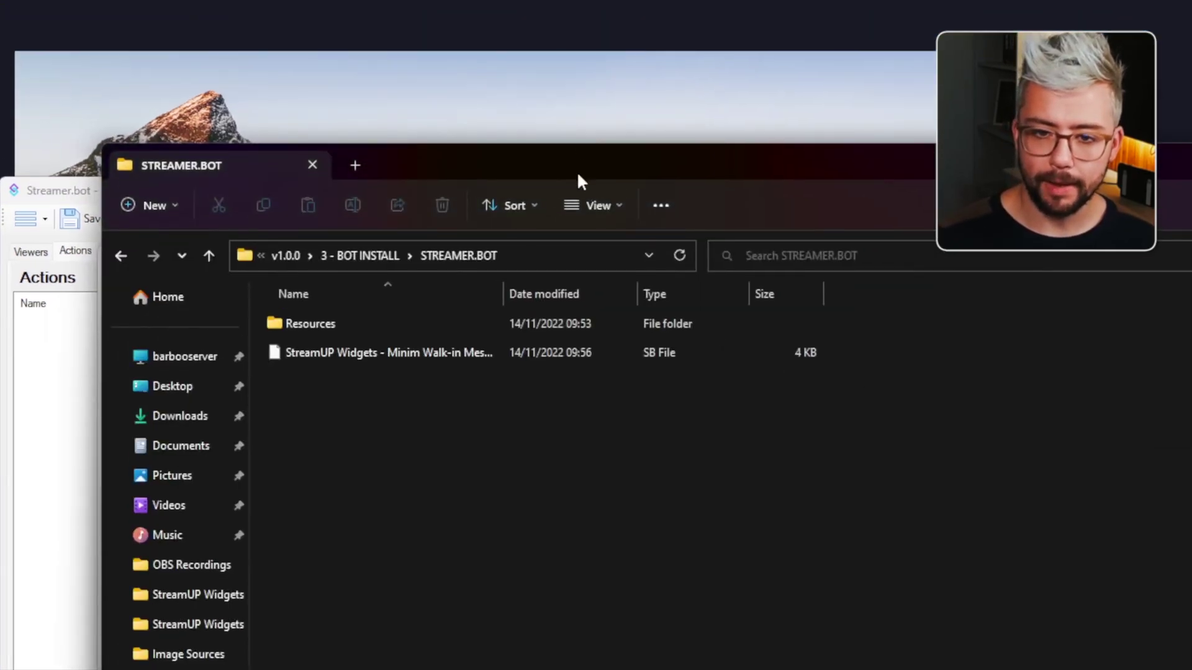
pyautogui.moveTo(666, 125); pyautogui.dragTo(846, 114)
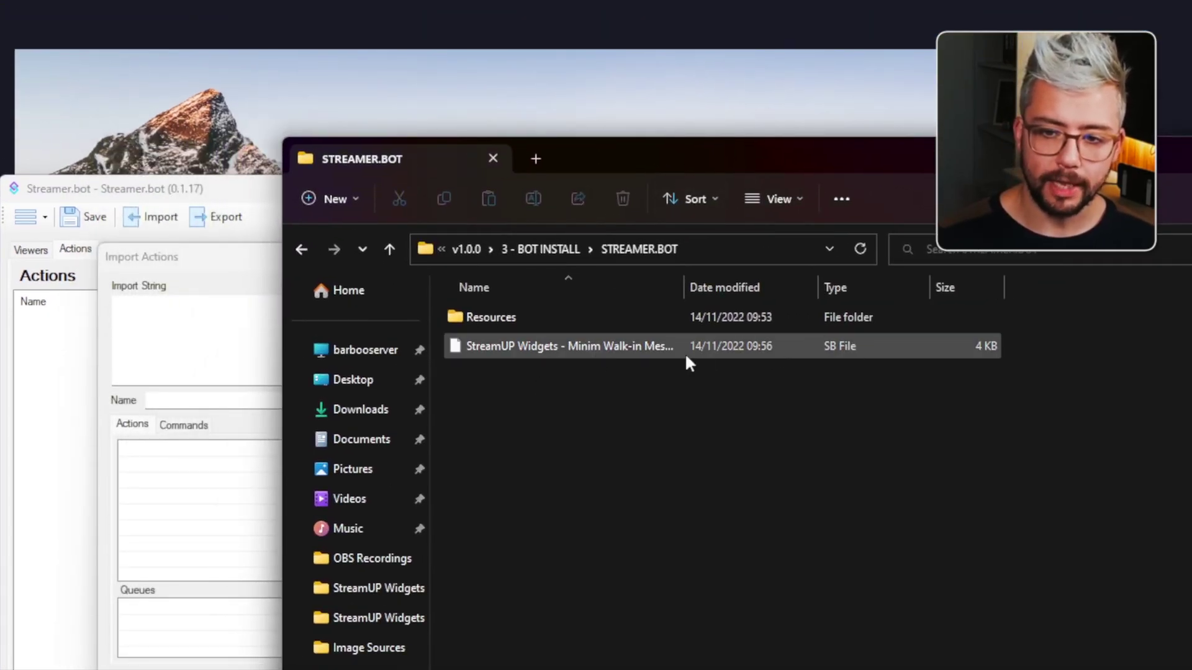
pyautogui.moveTo(482, 352); pyautogui.dragTo(185, 345)
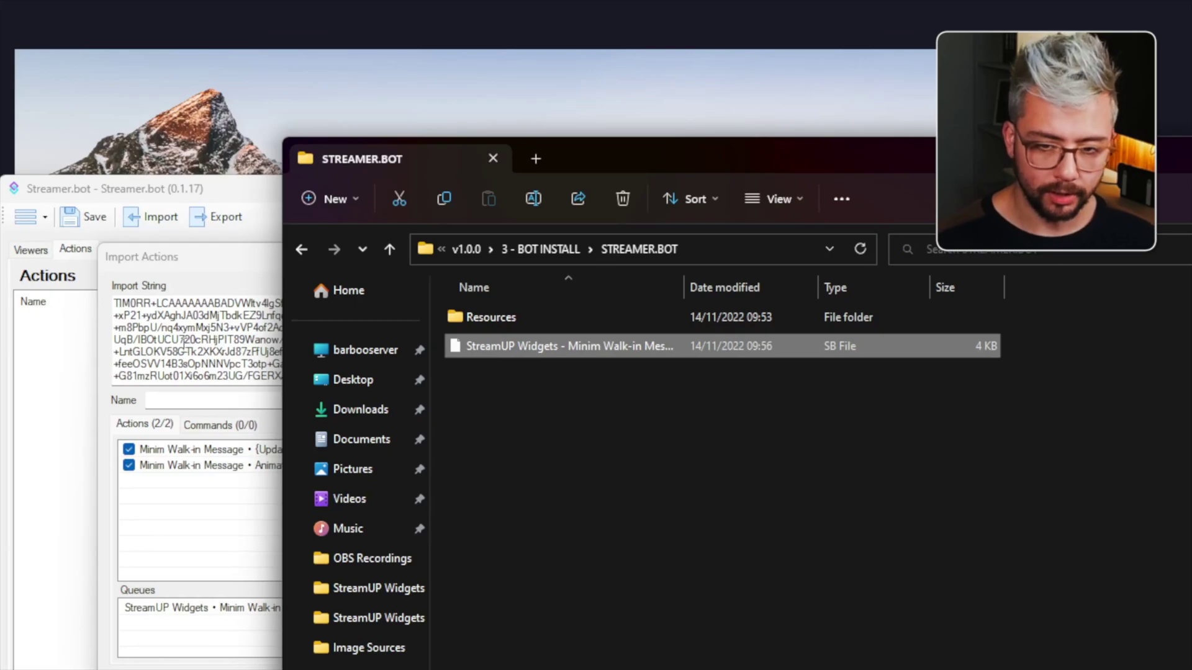
pyautogui.click(185, 345)
pyautogui.doubleClick(269, 346)
pyautogui.hotkey('ctrl', 'a')
pyautogui.press('BackSpace')
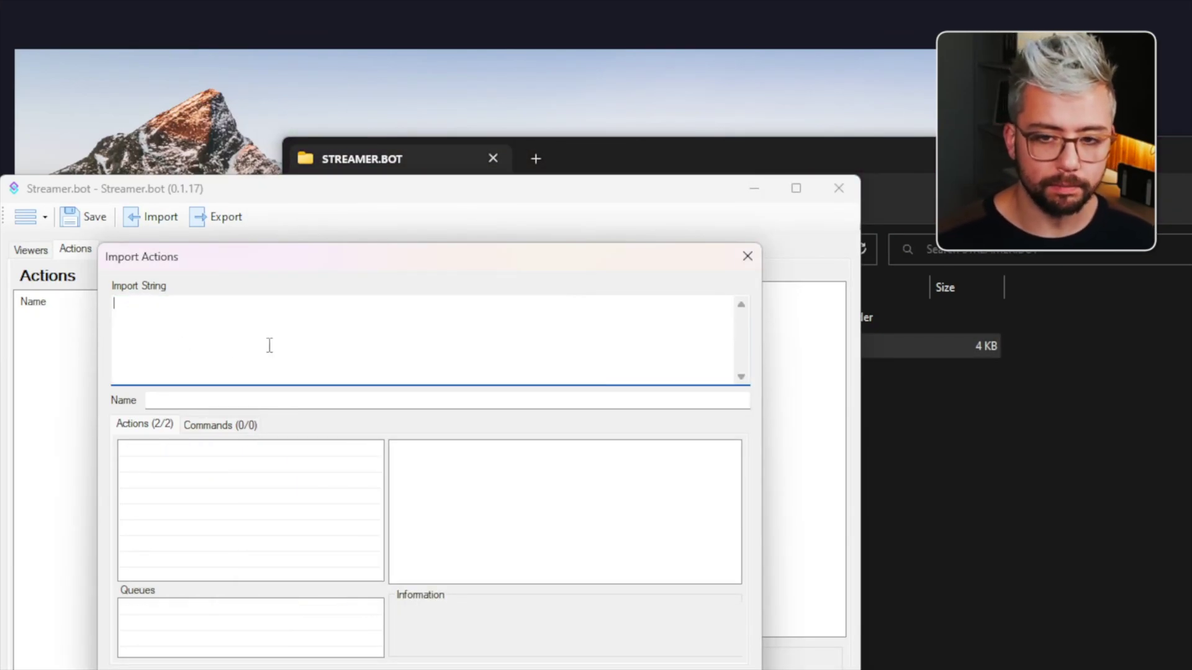
# - Copy the SB file's text from Notepad into Import String and import both walk-in actions
pyautogui.click(1002, 415)
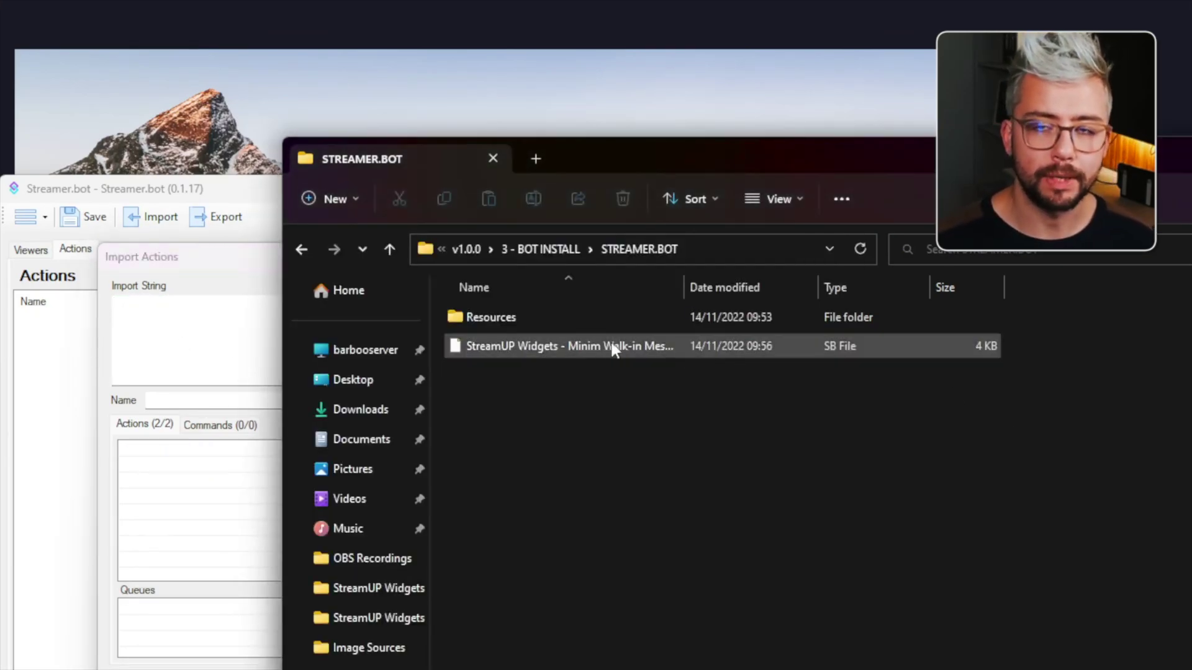
pyautogui.doubleClick(597, 345)
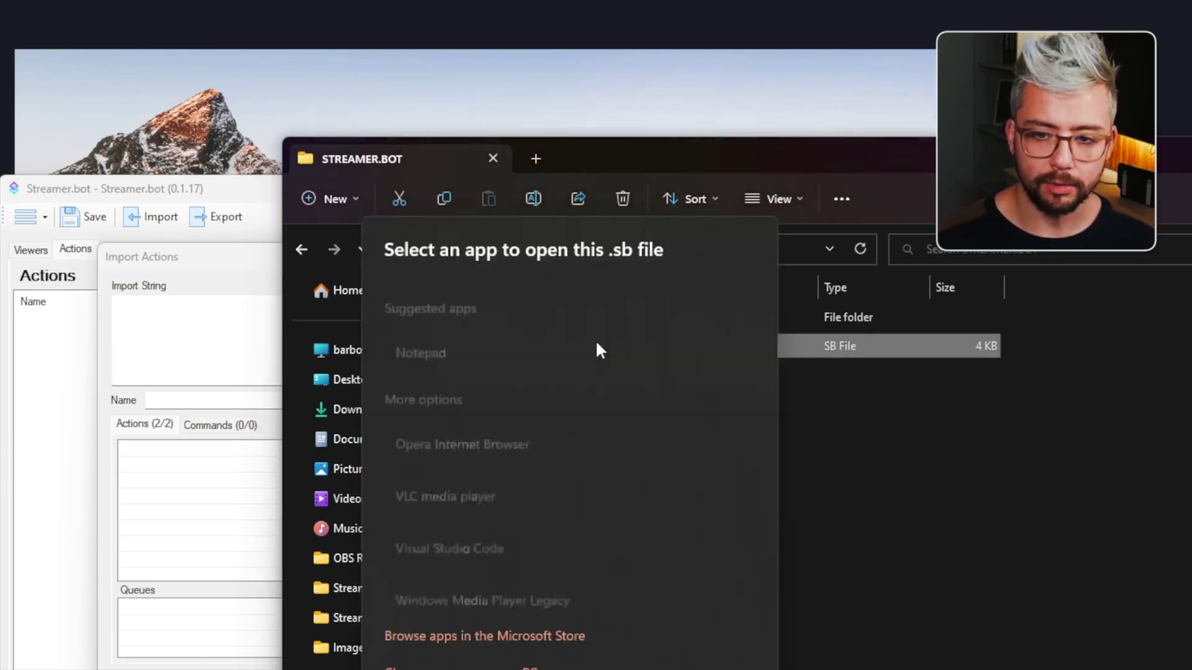
pyautogui.click(450, 338)
pyautogui.click(660, 531)
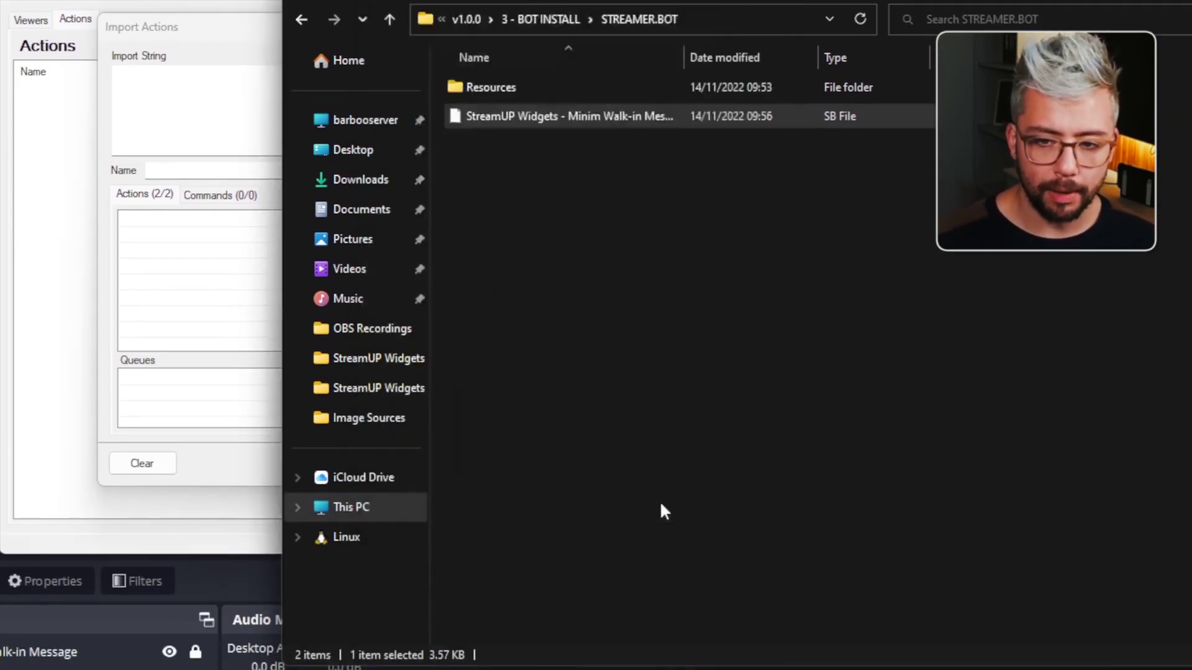
pyautogui.hotkey('ctrl', 'a')
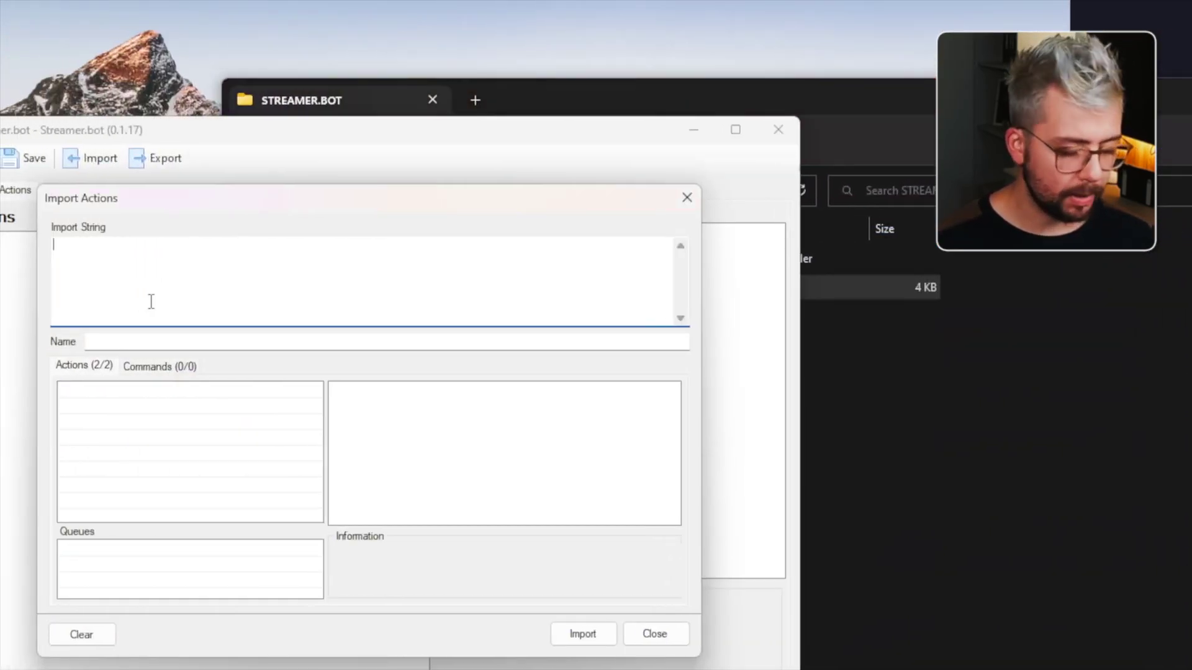
pyautogui.hotkey('ctrl', 'v')
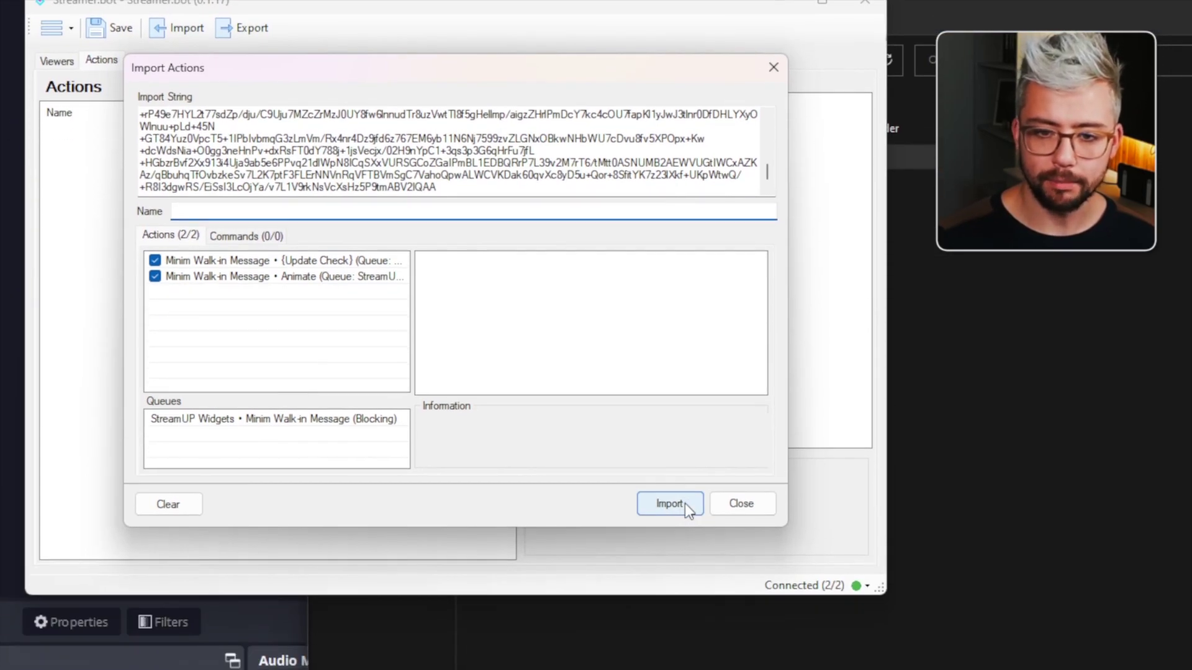
pyautogui.click(669, 634)
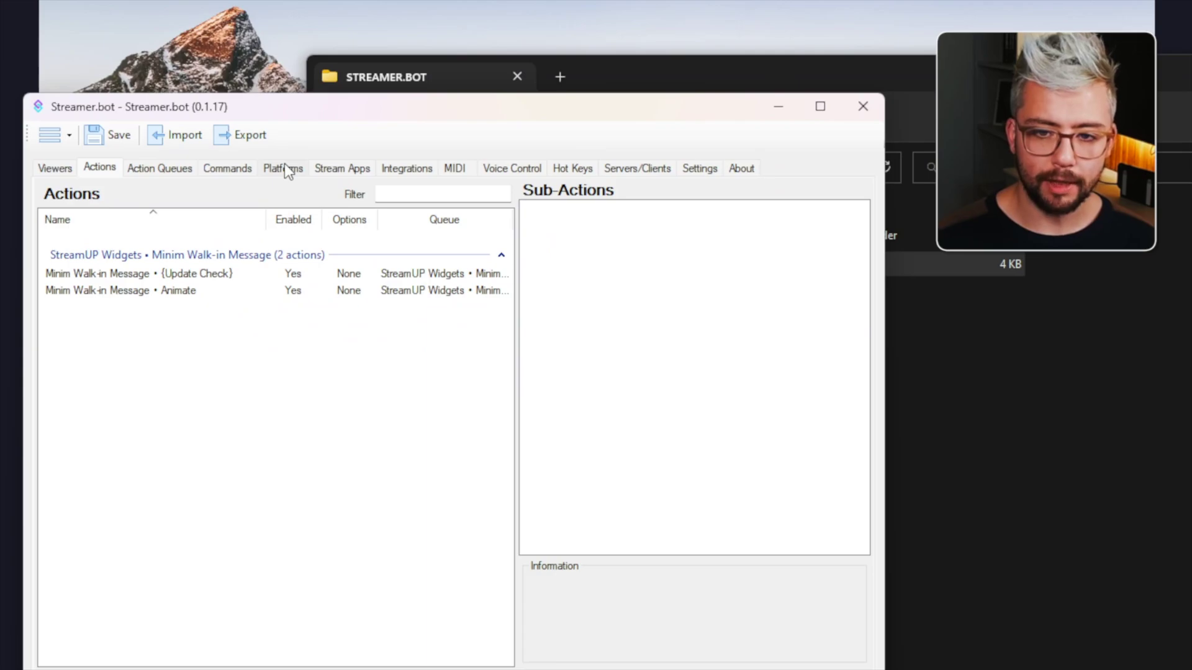
# - Assign Minim Walk-in Message • Animate to the Twitch First Words event and reset its cache
pyautogui.click(284, 168)
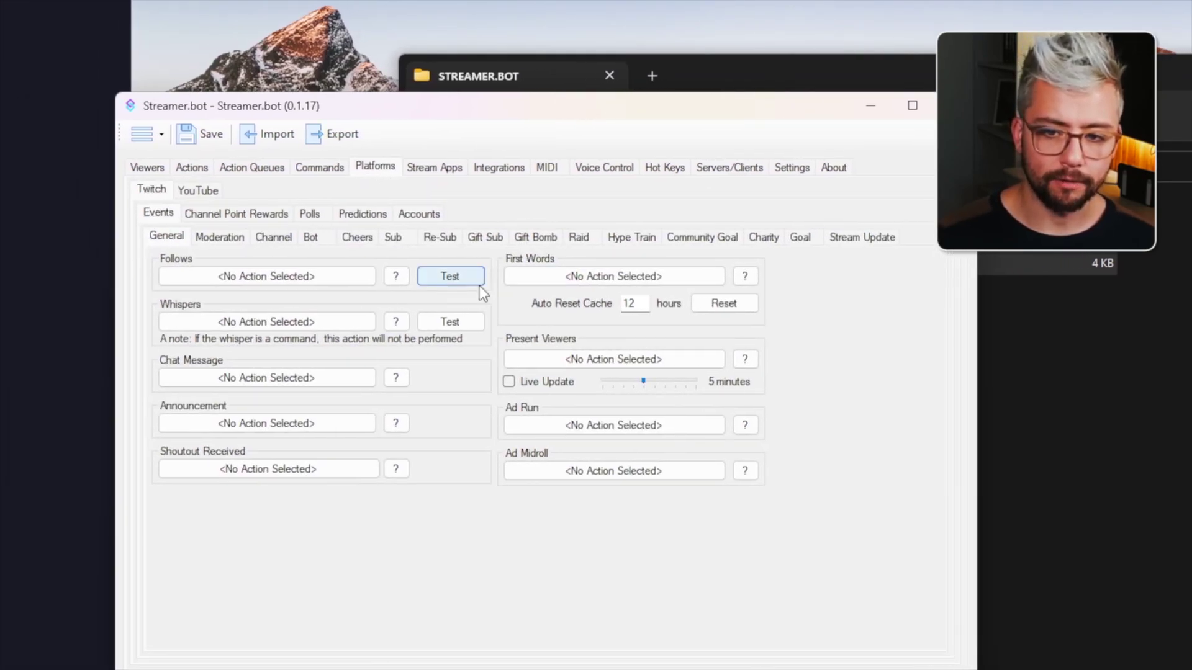
pyautogui.click(567, 274)
pyautogui.click(465, 298)
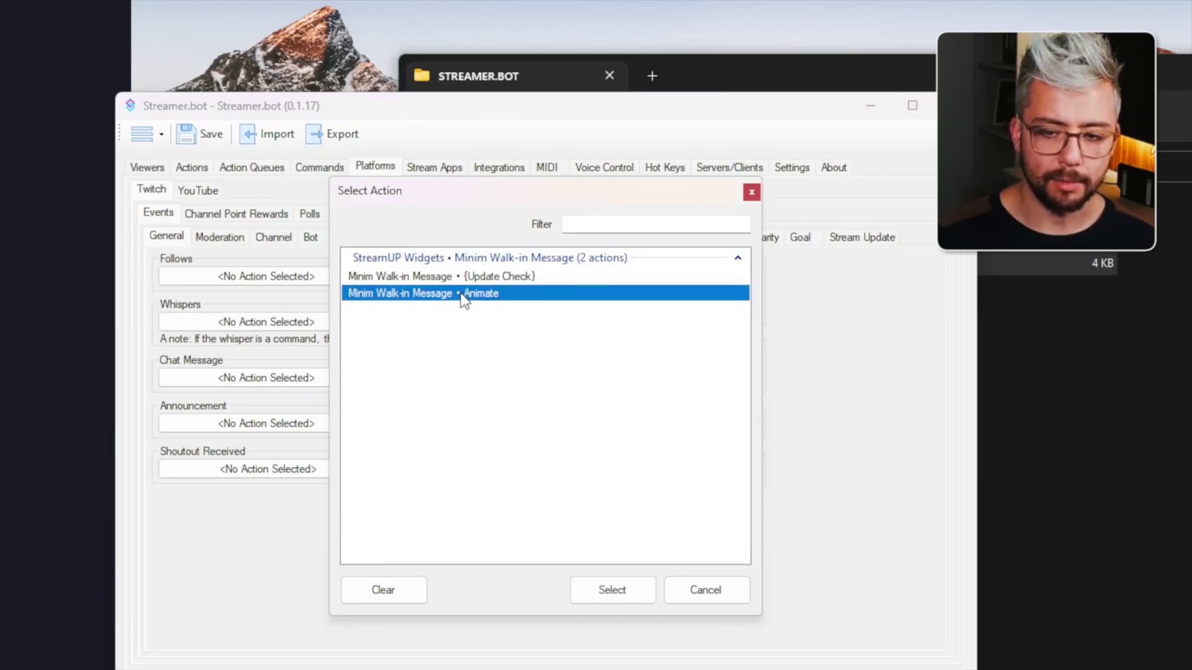
pyautogui.click(609, 584)
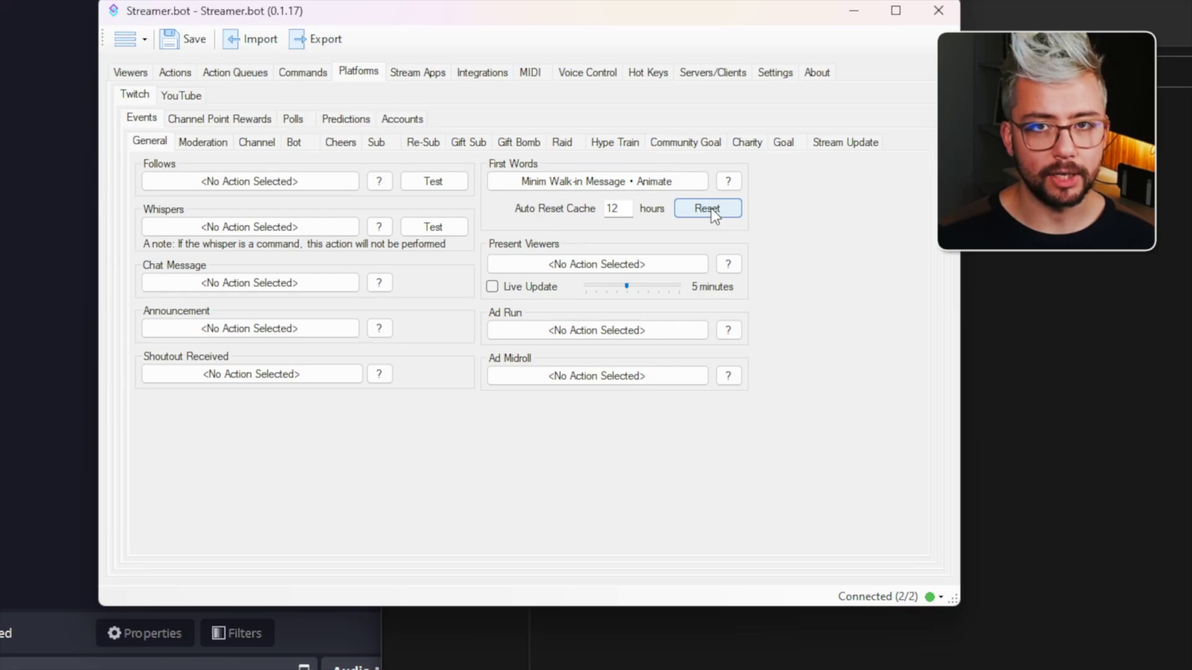
pyautogui.click(710, 208)
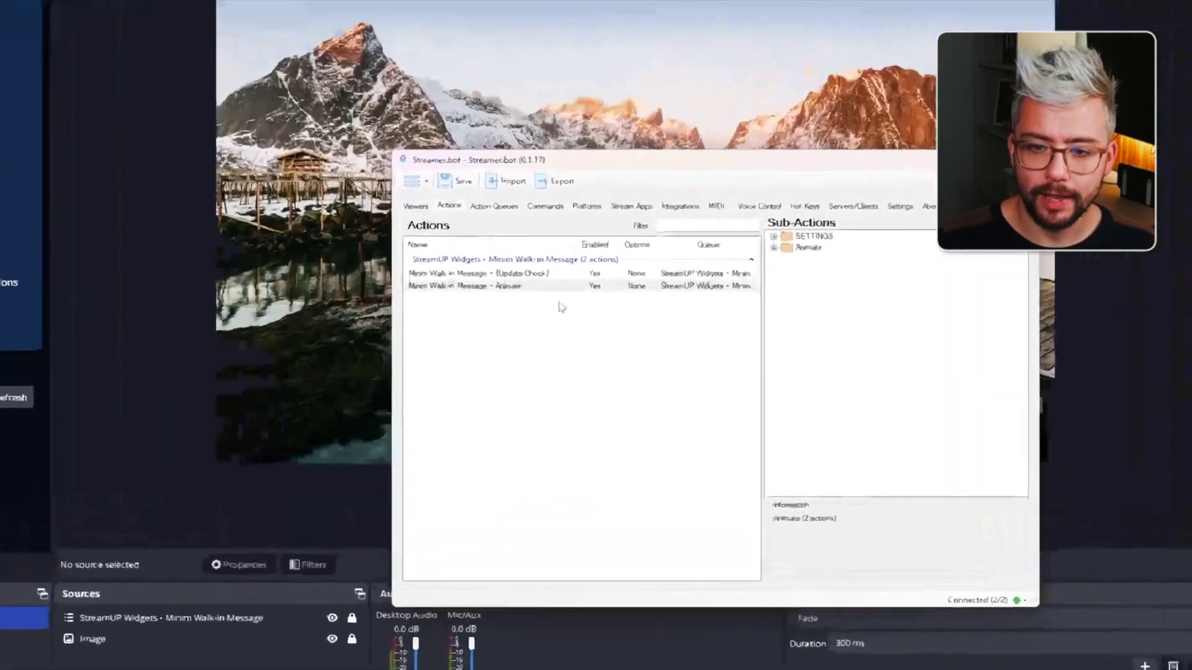
# - Open the Animate action's Read Random Line sub-action under SETTINGS and browse for its file
pyautogui.click(488, 310)
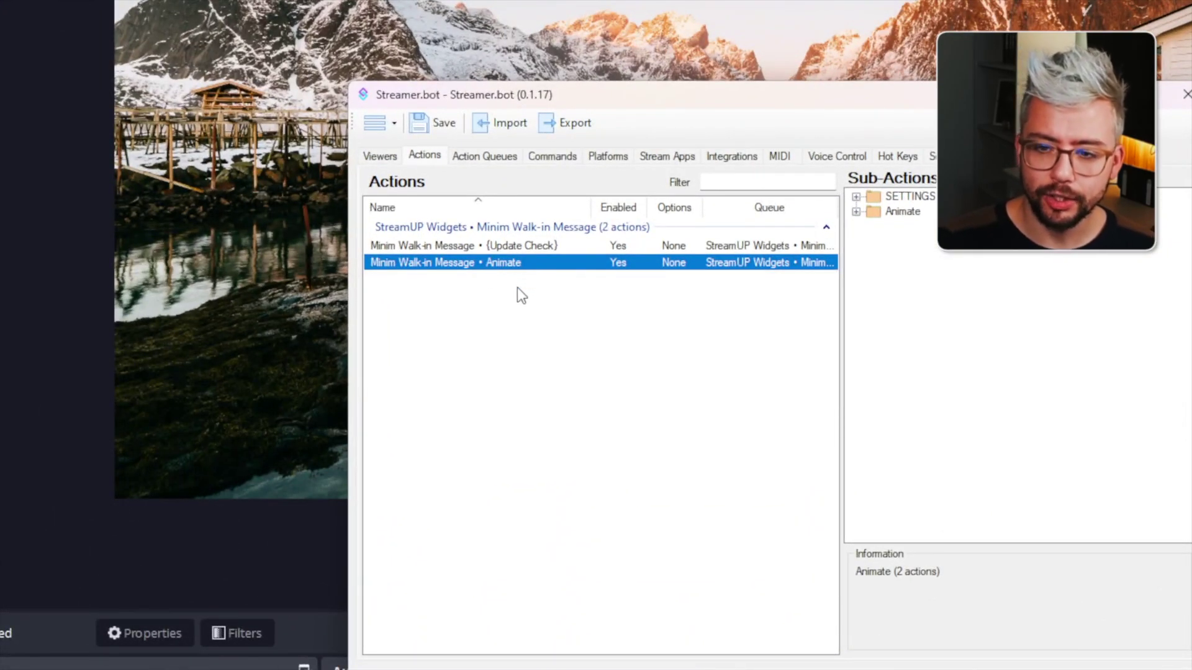
pyautogui.click(856, 197)
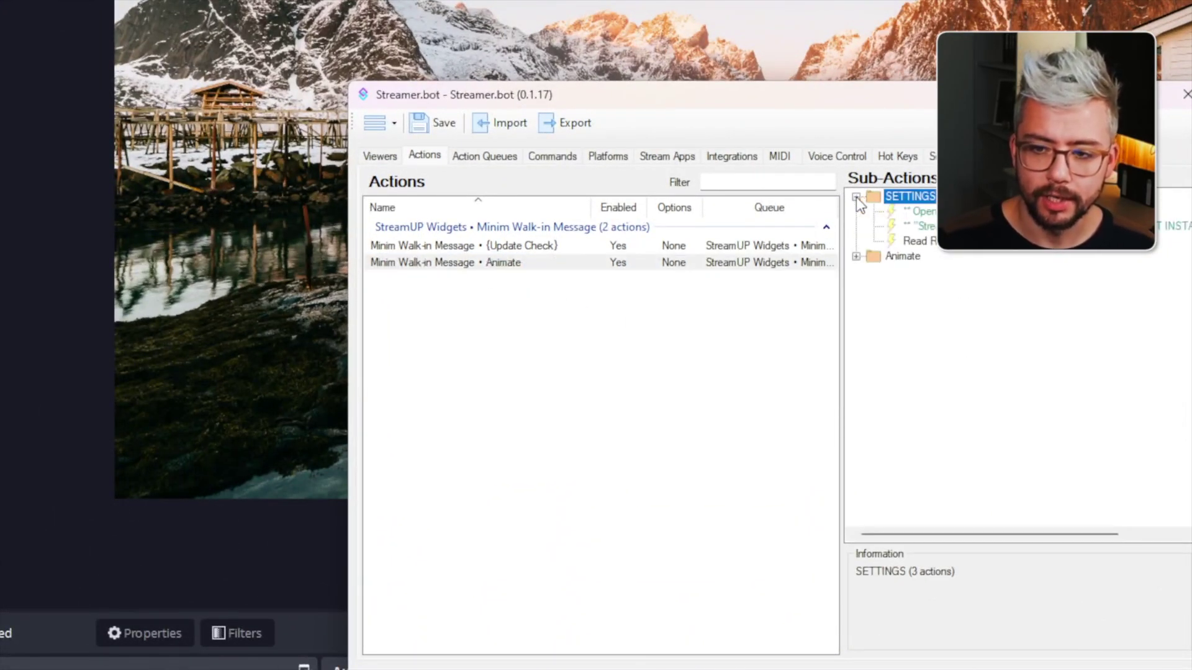
pyautogui.click(913, 241)
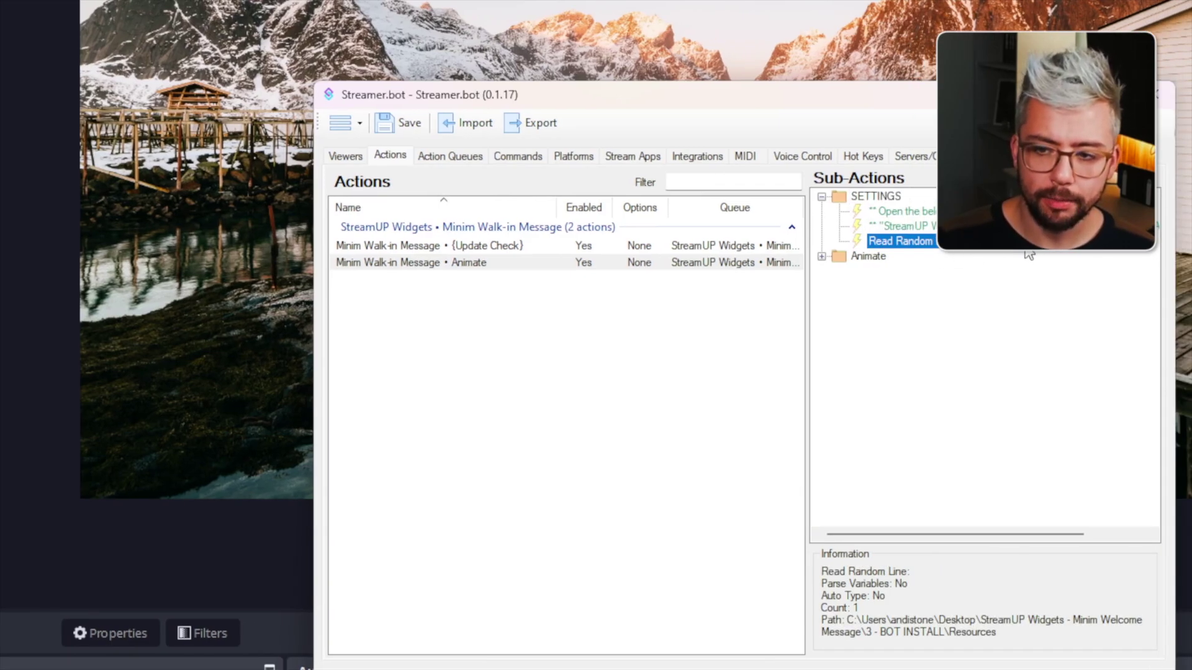
pyautogui.doubleClick(978, 247)
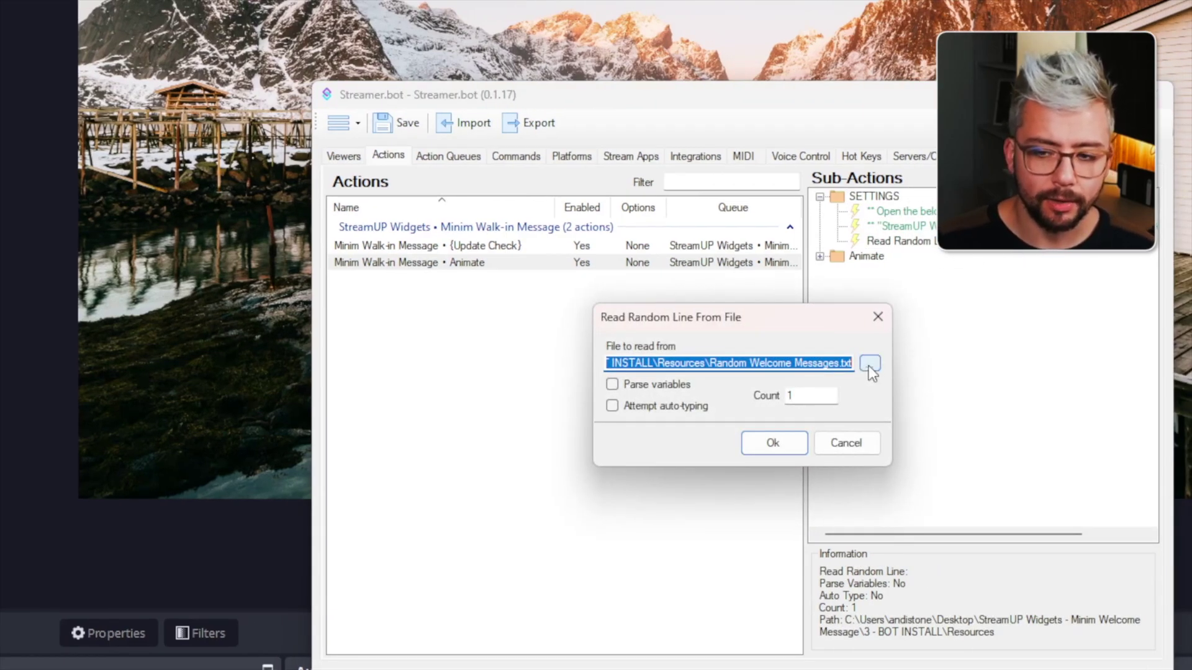
pyautogui.click(875, 366)
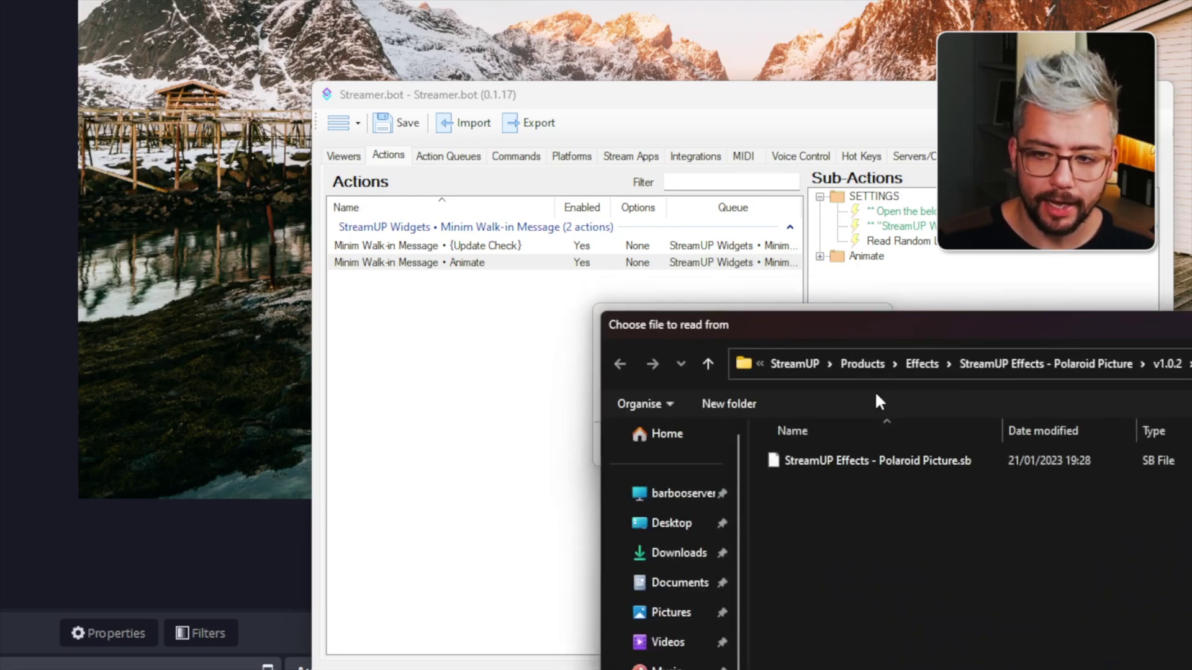
# - Choose Random Welcome Messages.txt from the widget's v1.0.0 > 3 - BOT INSTALL > STREAMER.BOT > Resources folder and confirm
pyautogui.moveTo(909, 335); pyautogui.dragTo(372, 144)
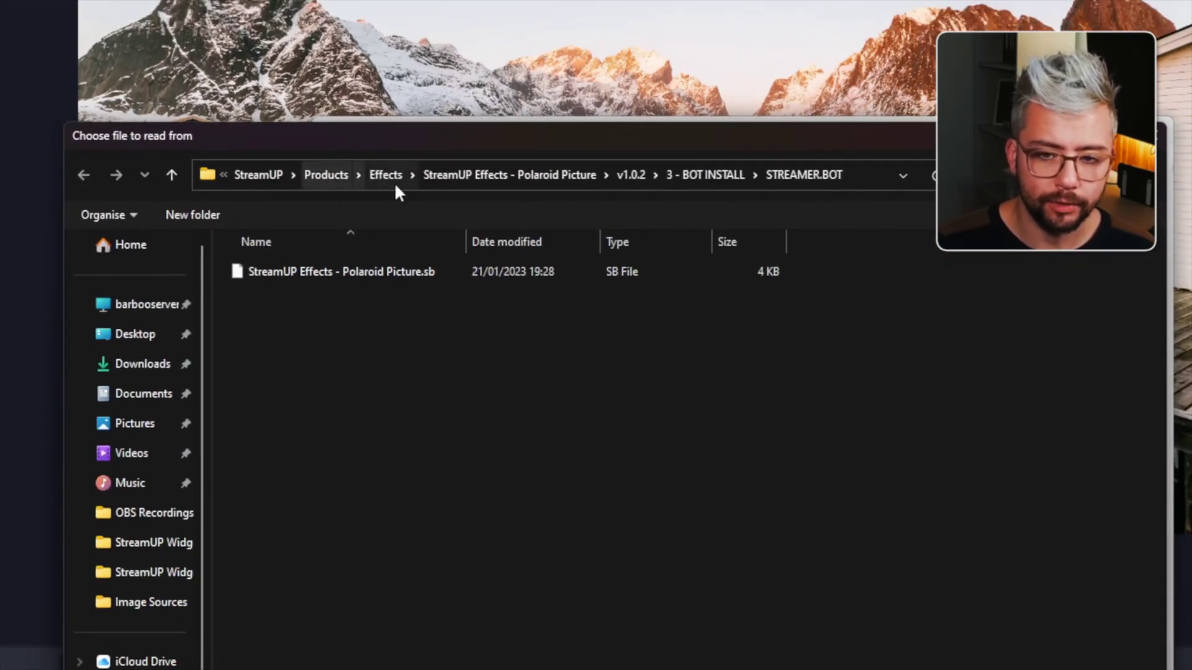
pyautogui.click(328, 177)
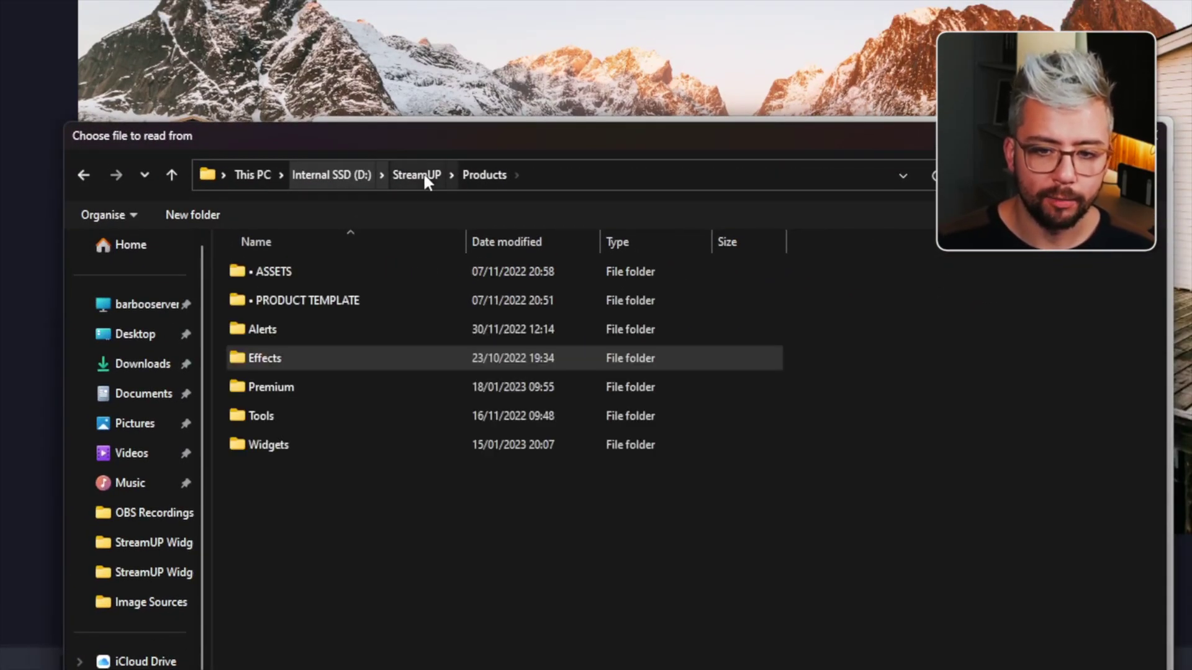
pyautogui.doubleClick(294, 444)
pyautogui.doubleClick(363, 445)
pyautogui.doubleClick(261, 298)
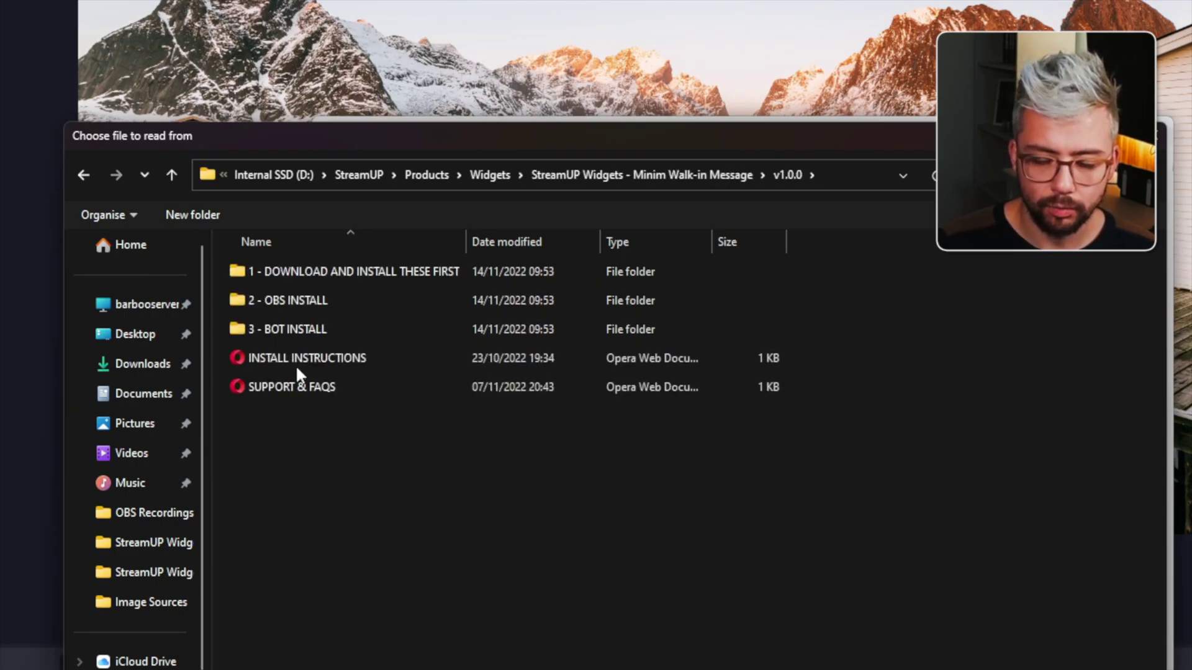
pyautogui.doubleClick(307, 325)
pyautogui.doubleClick(292, 304)
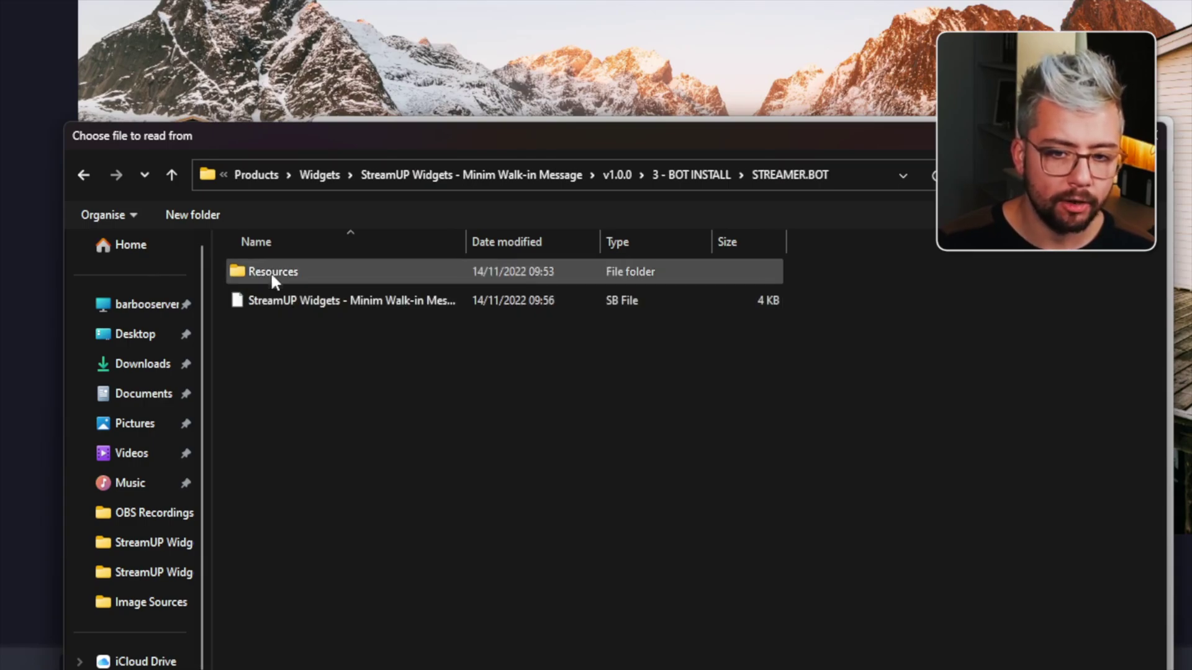
pyautogui.doubleClick(269, 272)
pyautogui.click(293, 278)
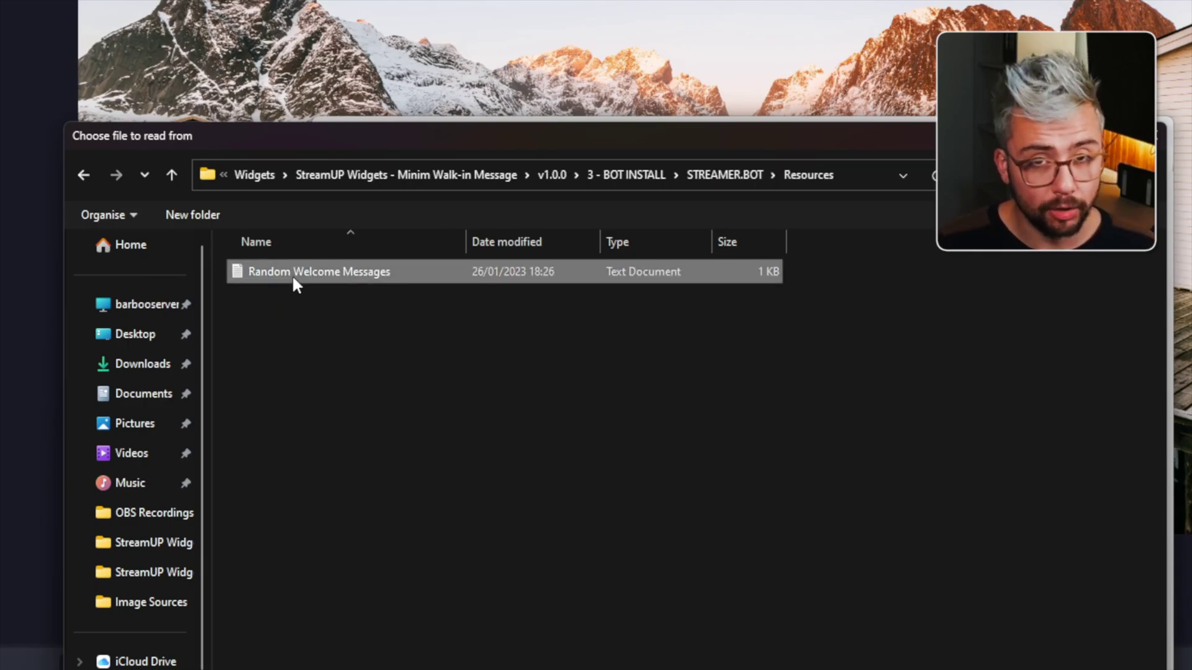
pyautogui.doubleClick(293, 277)
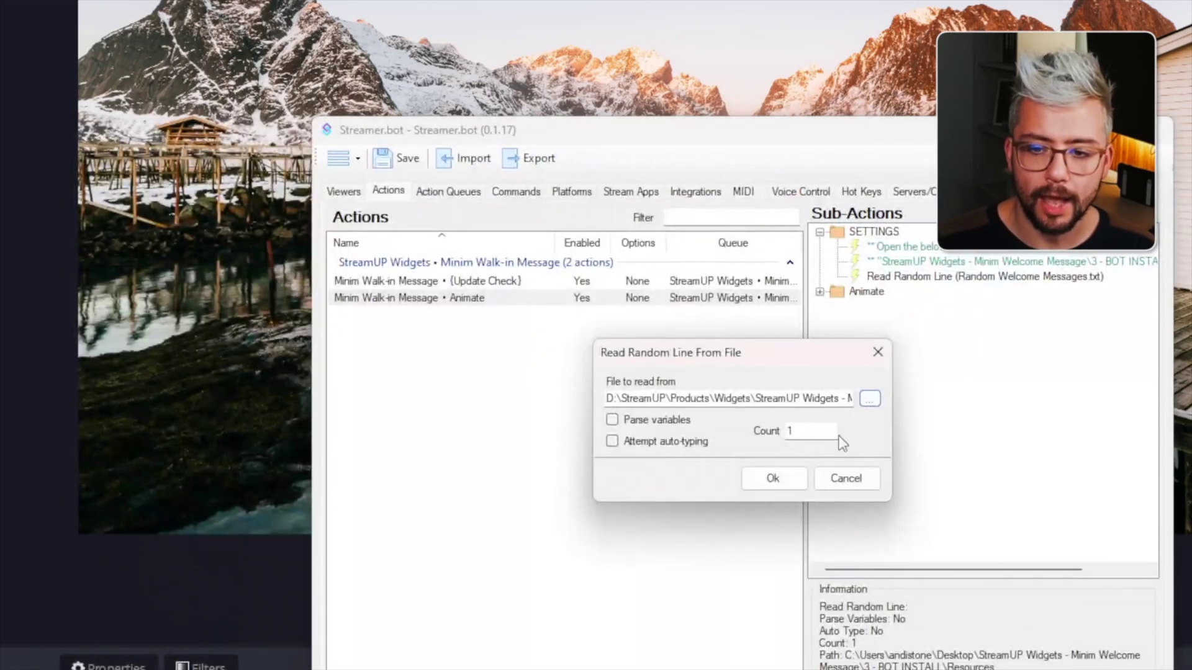
pyautogui.click(774, 481)
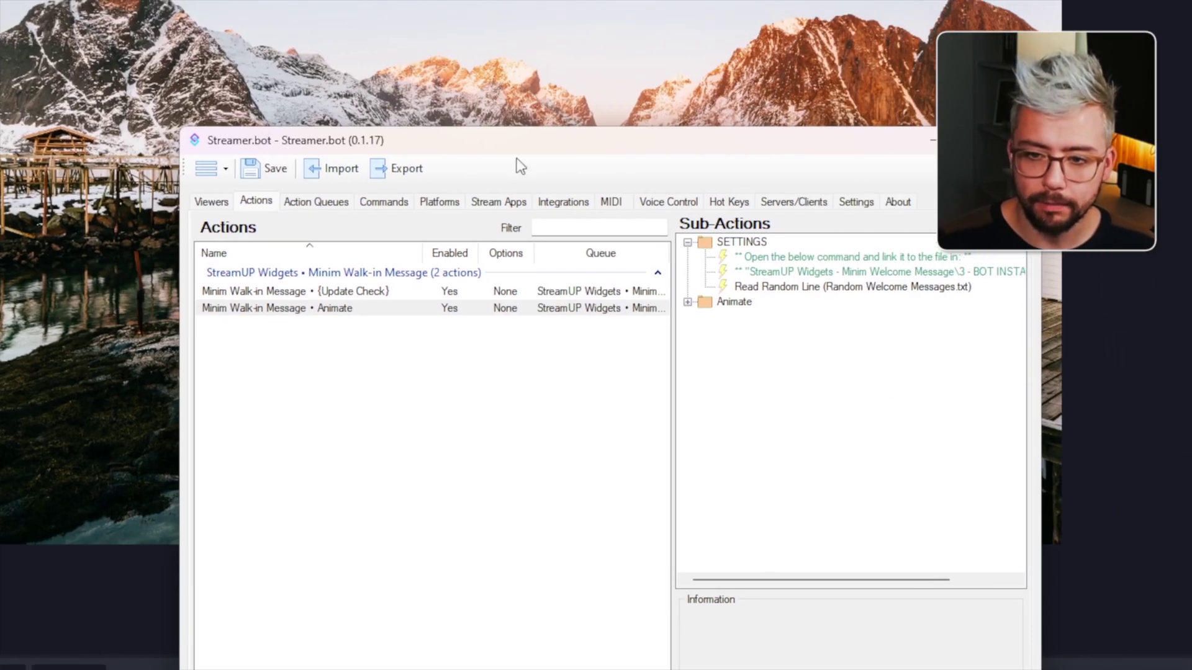
# - Reset the First Words cache in the Twitch events settings, then return to OBS Studio
pyautogui.click(574, 191)
pyautogui.click(372, 201)
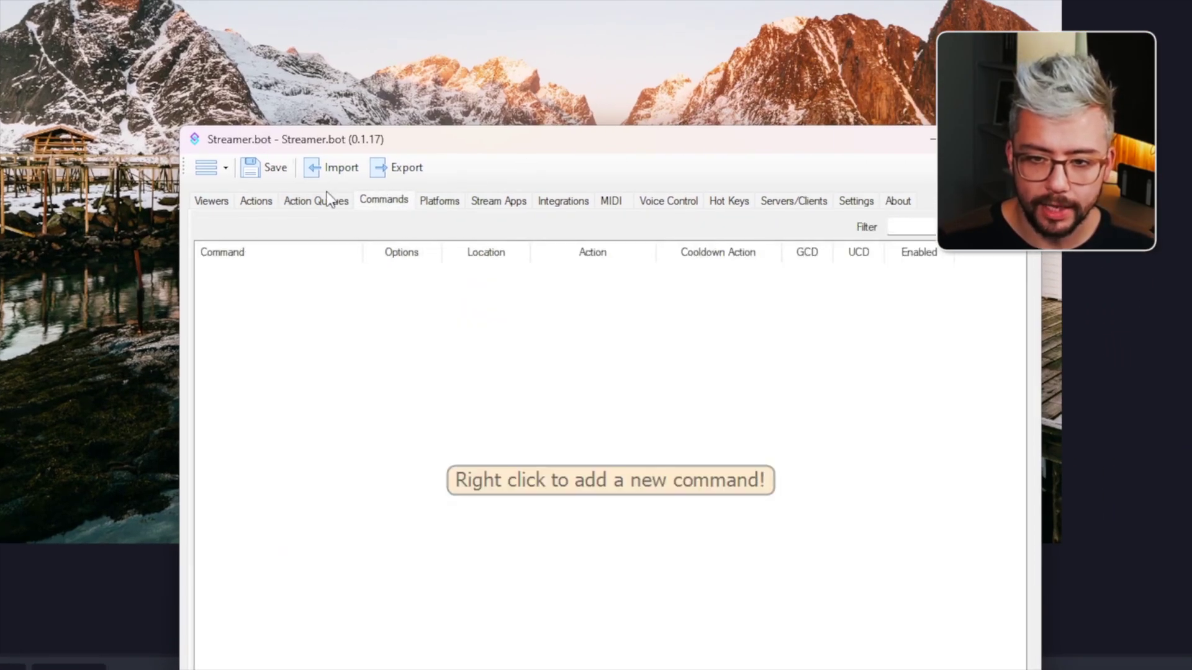
pyautogui.click(322, 200)
pyautogui.click(448, 201)
pyautogui.click(223, 248)
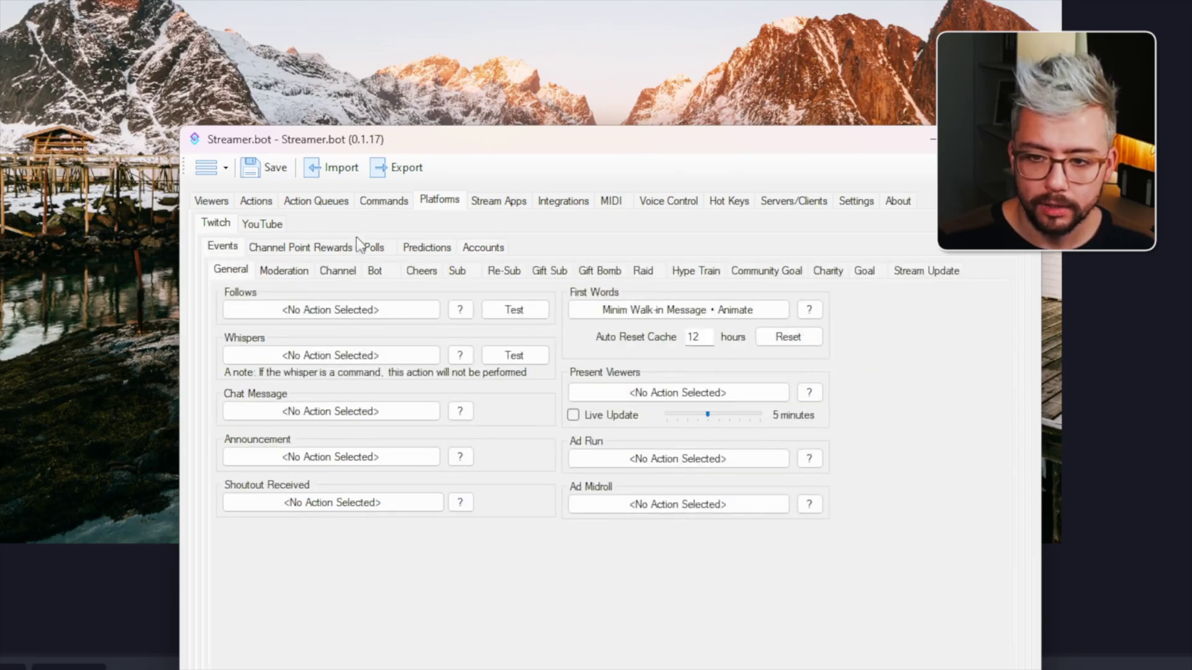
pyautogui.click(784, 338)
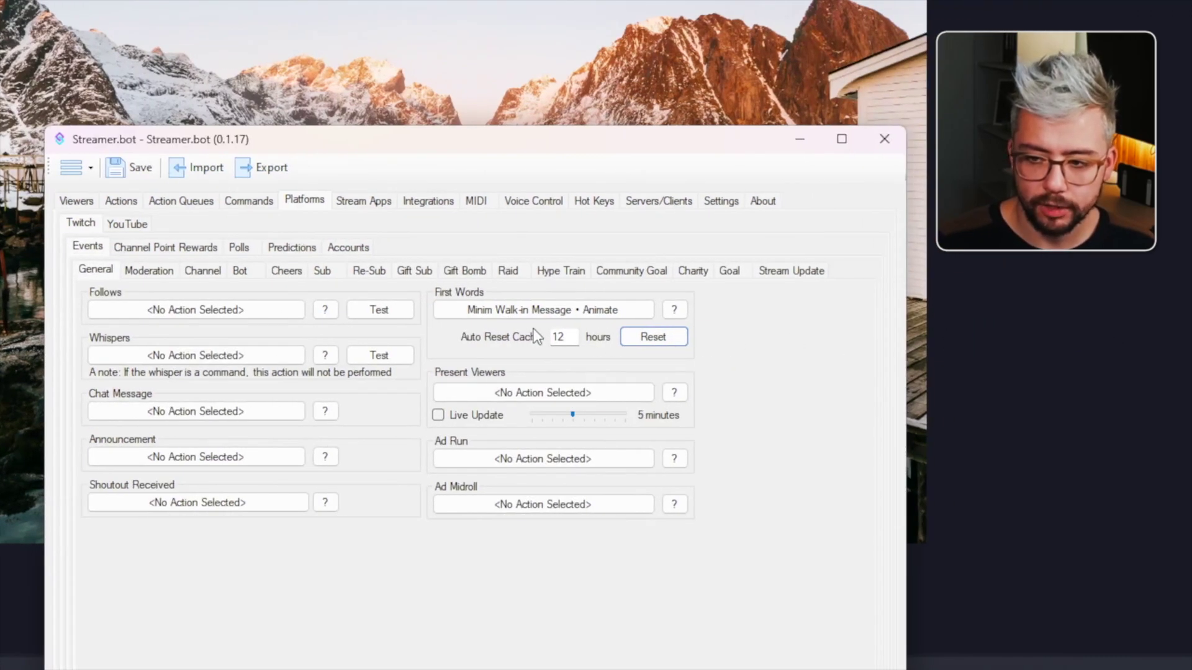
pyautogui.click(1023, 401)
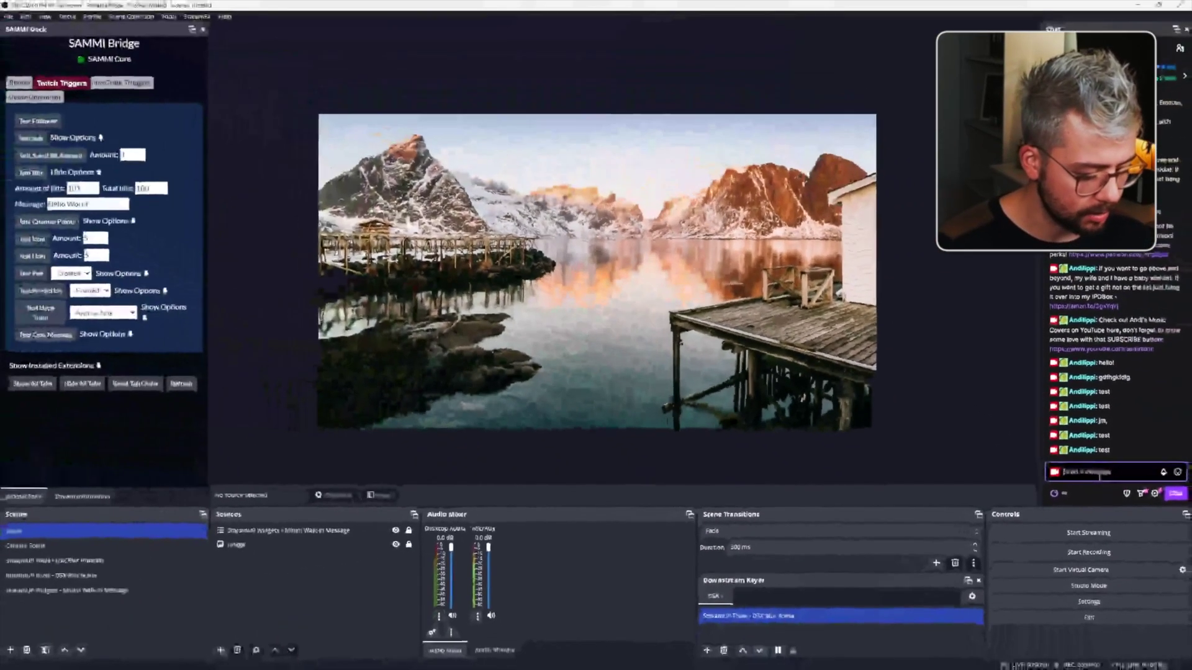
# - Type 'tes' into the OBS chat dock's message box
pyautogui.write('tes')
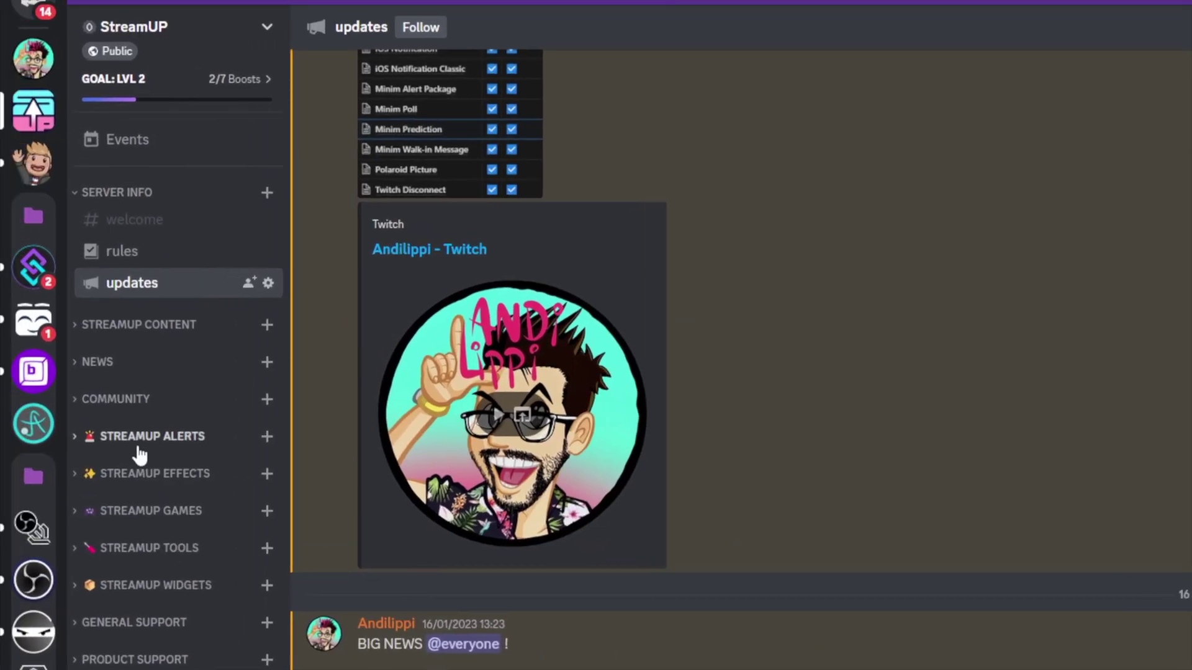
# - Open the final-fantasy-vii-alerts forum channel under STREAMUP ALERTS
pyautogui.click(170, 465)
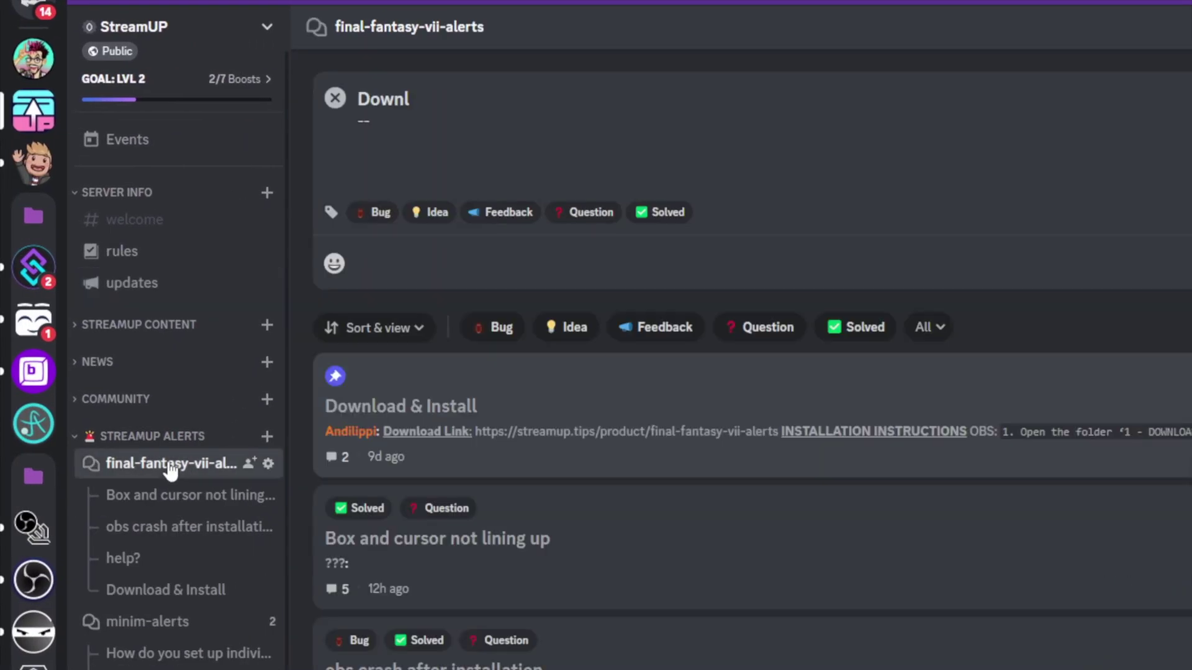